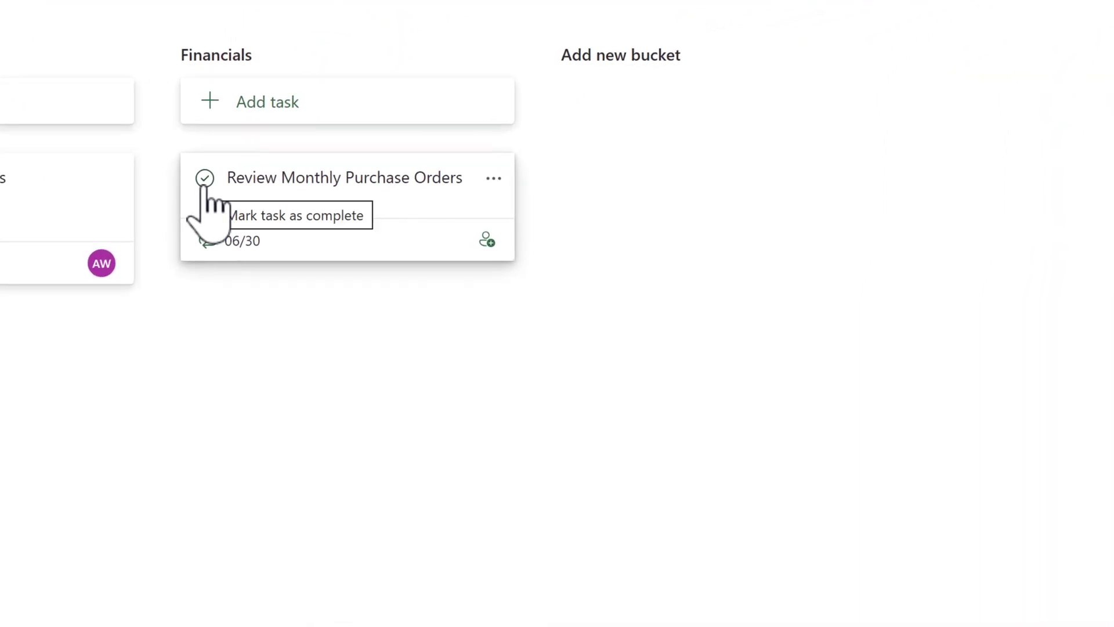
Step: Mark the Review Monthly Purchase Orders card complete on the Project Nine Planner board
{"action": "left_click", "coordinate": [204, 180]}
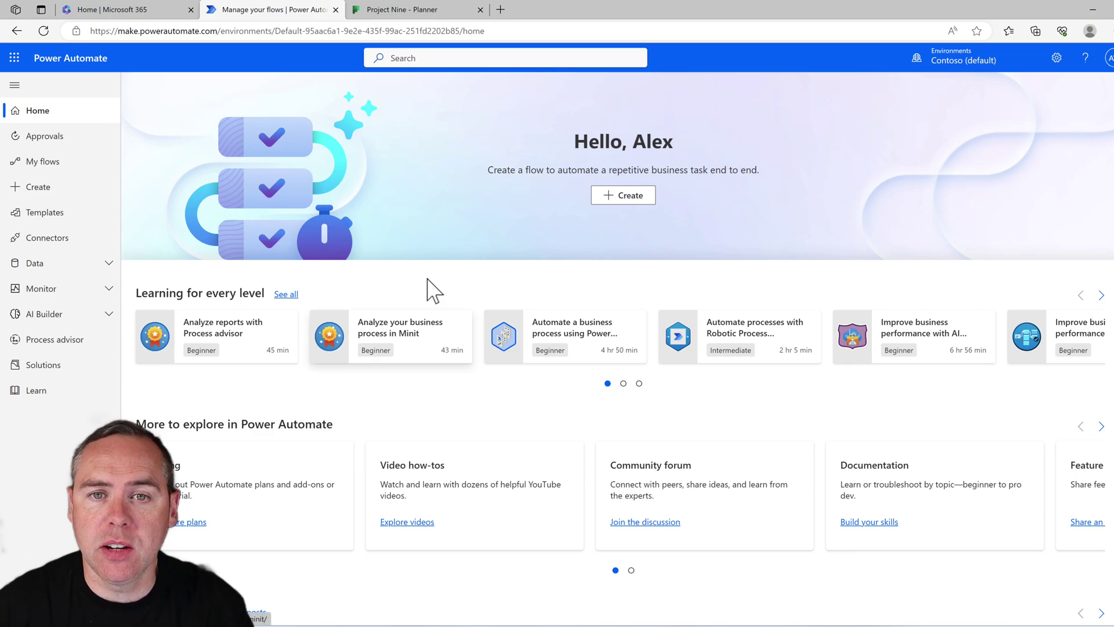
Step: Open the full Microsoft 365 apps list, then return to Power Automate
{"action": "left_click", "coordinate": [148, 8]}
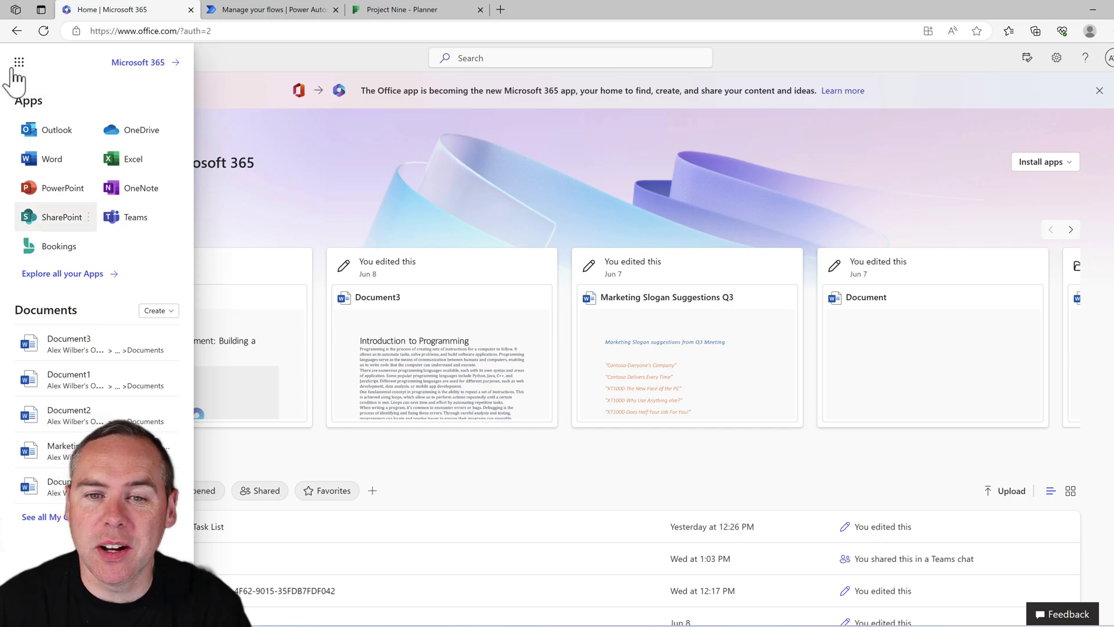
{"action": "left_click", "coordinate": [71, 276]}
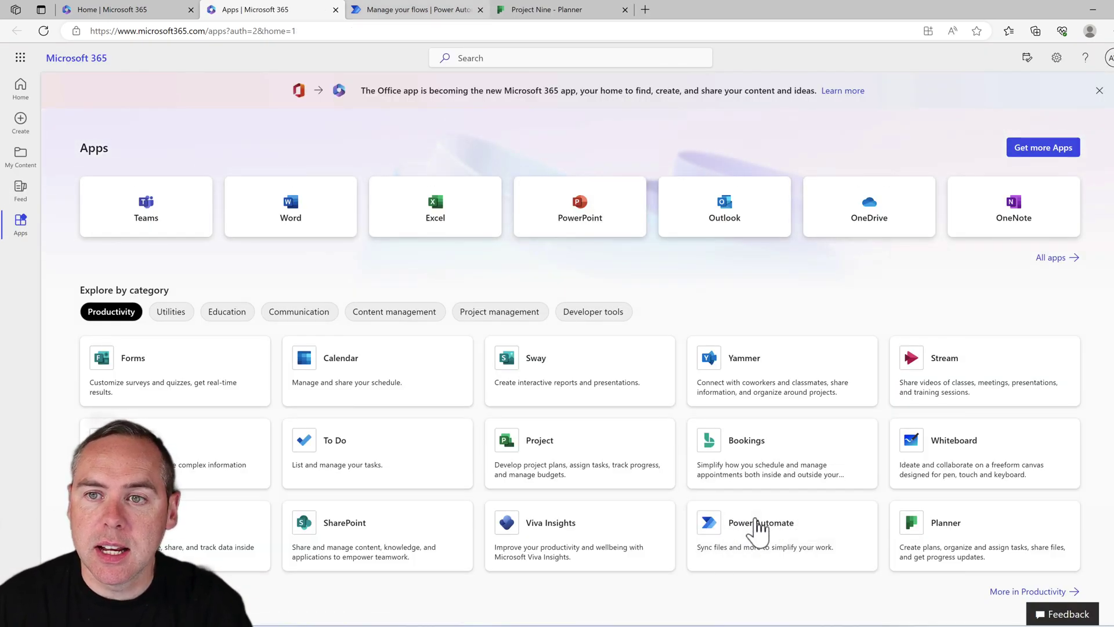
{"action": "left_click", "coordinate": [407, 10]}
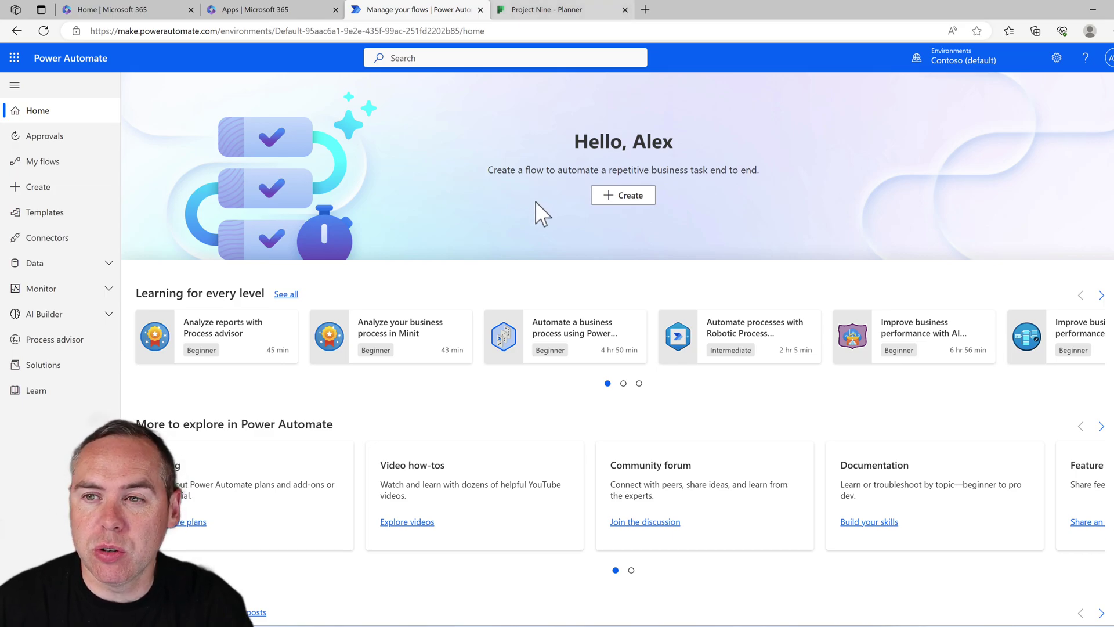
Step: Check the Project Nine Planner board, then go to Power Automate's Create page
{"action": "left_click", "coordinate": [586, 13]}
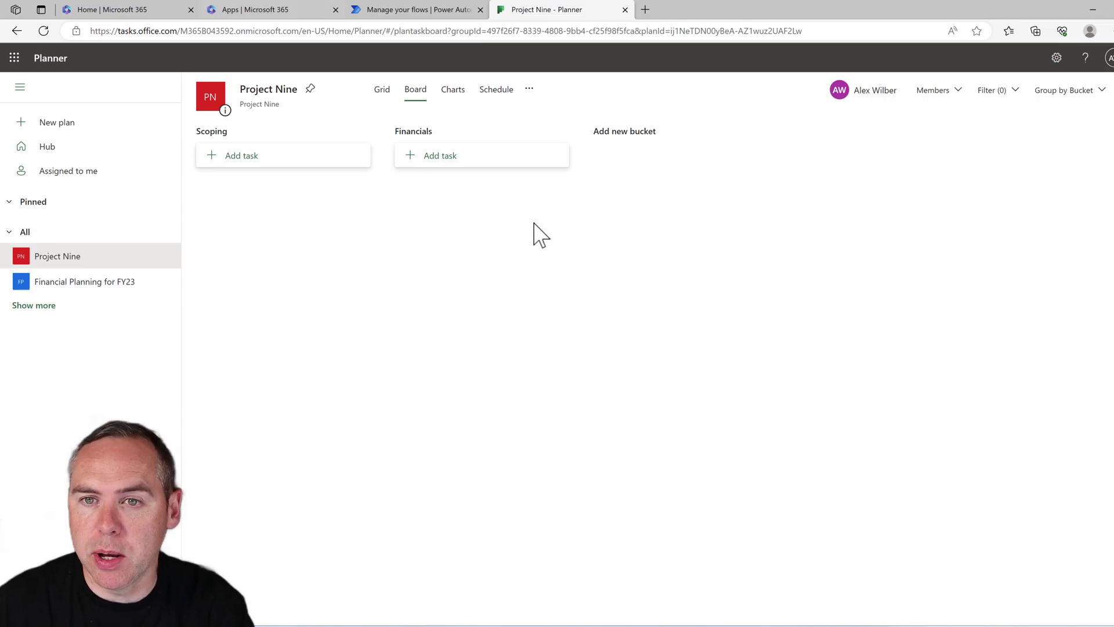
{"action": "left_click", "coordinate": [384, 12]}
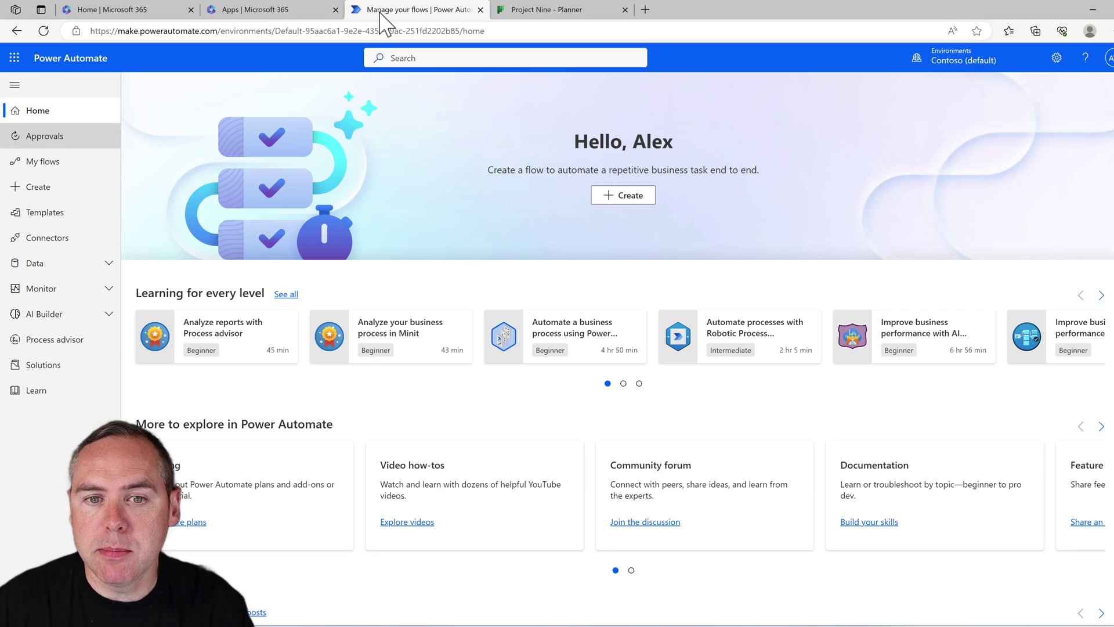
{"action": "left_click", "coordinate": [76, 187]}
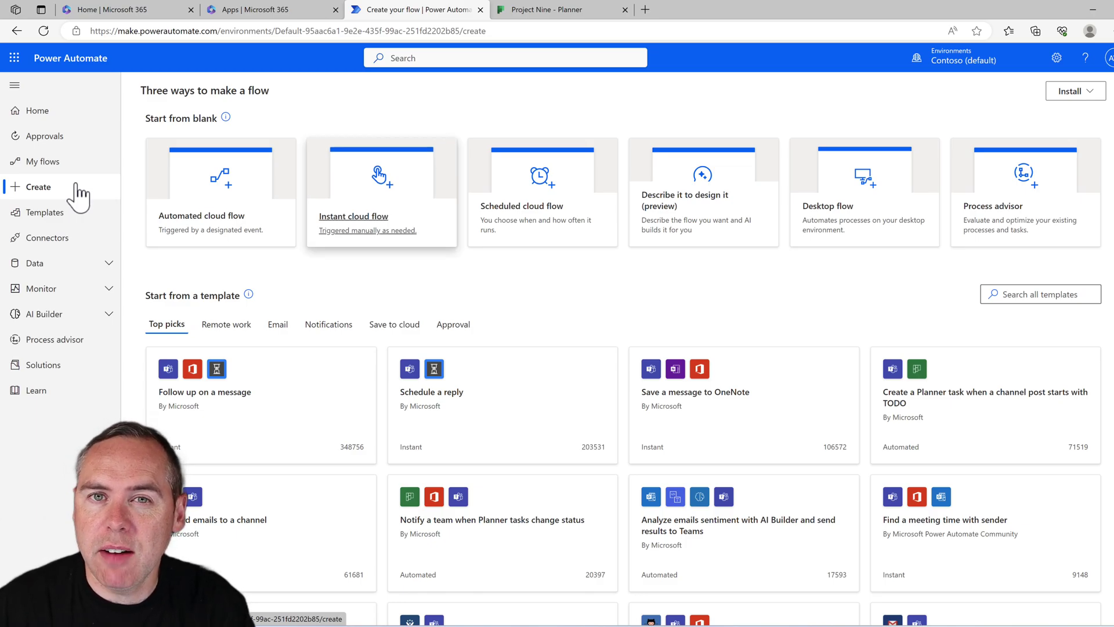
Step: Create scheduled flow 'Import Planner Tasks for Project Nine' starting 7/1/23, repeating every month
{"action": "left_click", "coordinate": [506, 229]}
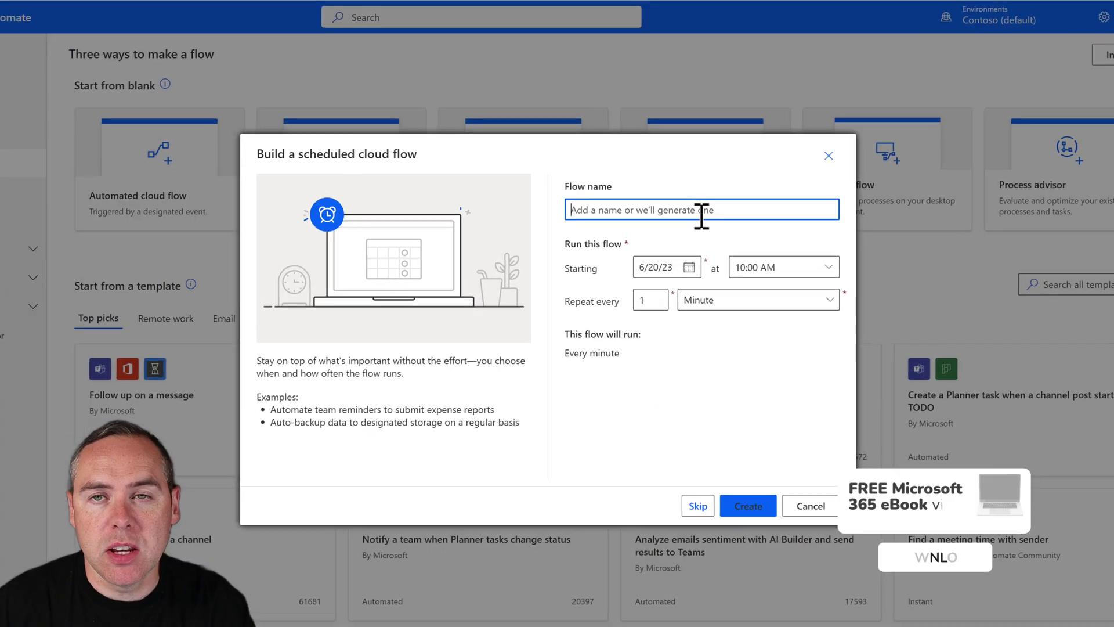
{"action": "type", "text": "Import Planne"}
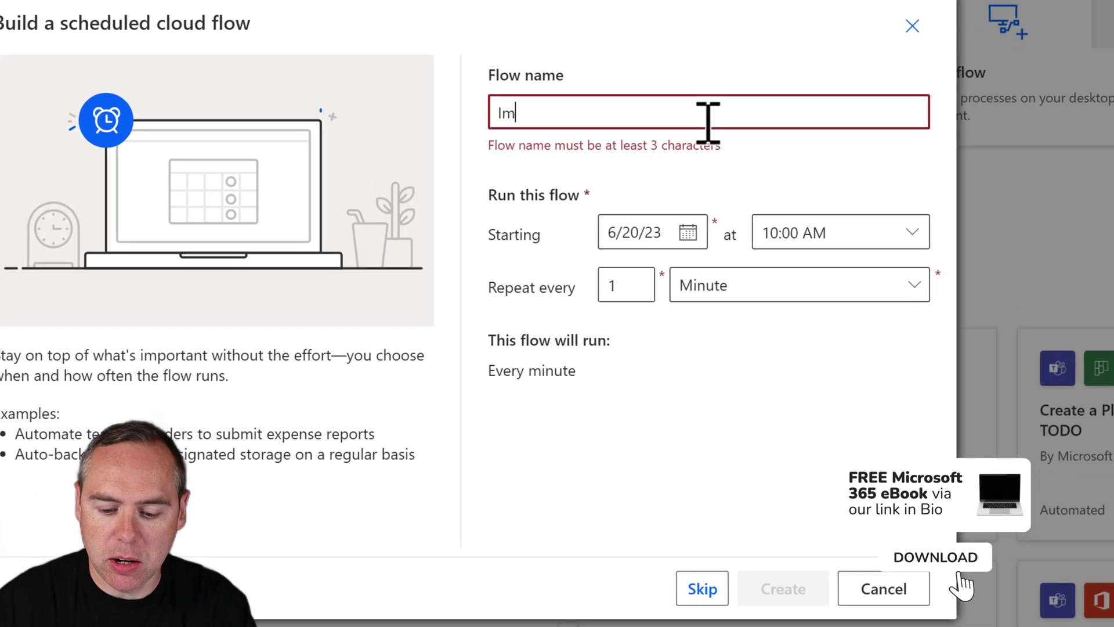
{"action": "type", "text": "r Task"}
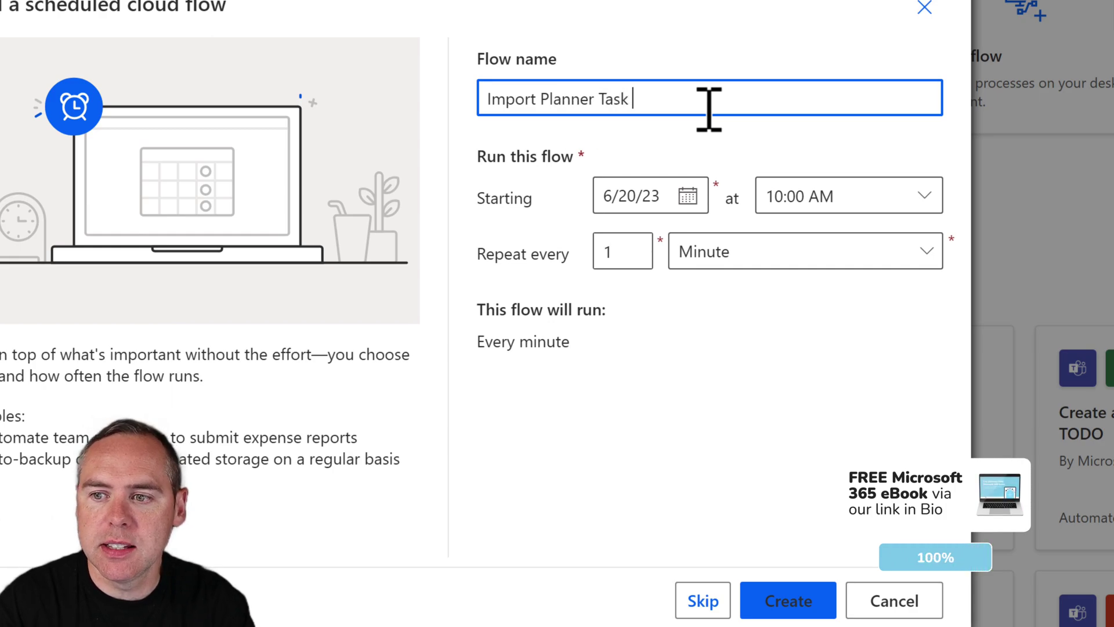
{"action": "type", "text": "s for Project Nine"}
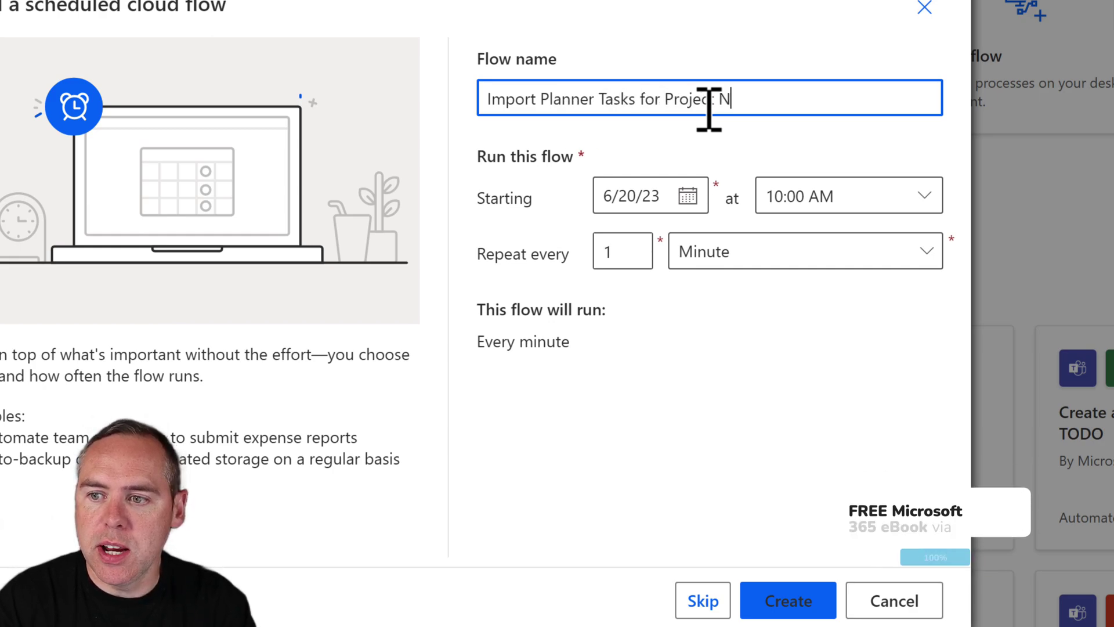
{"action": "left_click", "coordinate": [689, 197]}
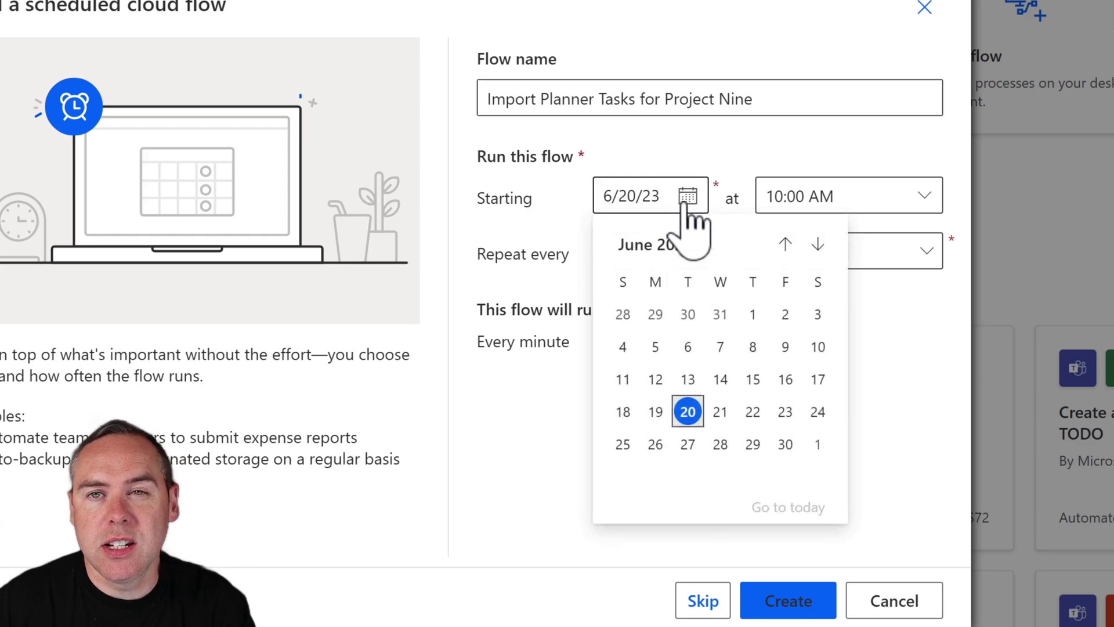
{"action": "left_click", "coordinate": [818, 445]}
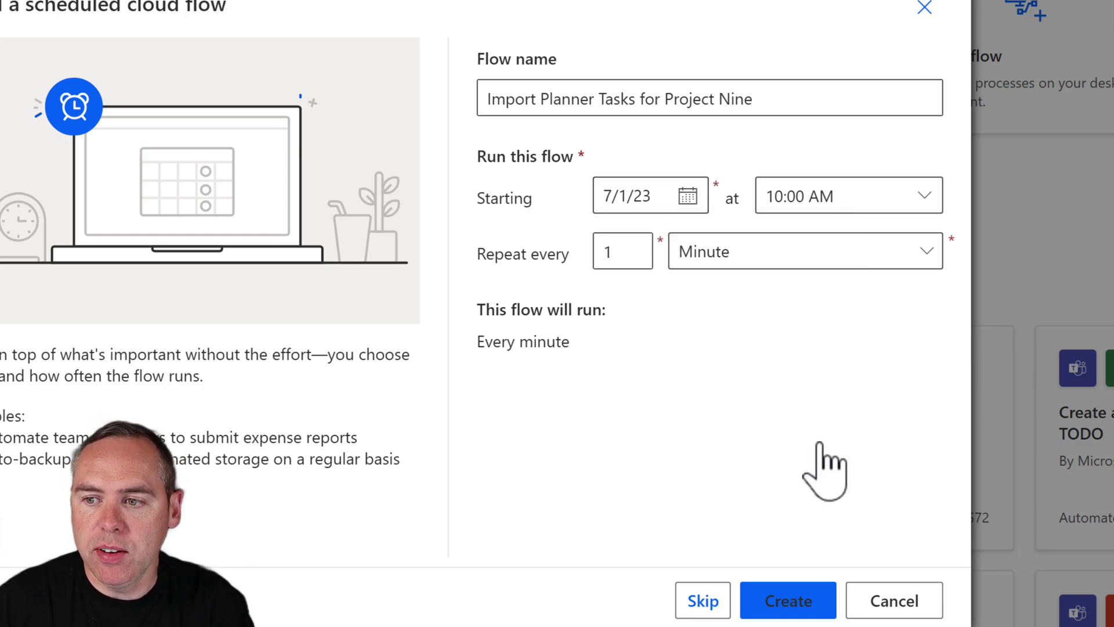
{"action": "left_click", "coordinate": [926, 250]}
{"action": "key", "text": "Up"}
{"action": "key", "text": "Up"}
{"action": "key", "text": "Up"}
{"action": "key", "text": "Up"}
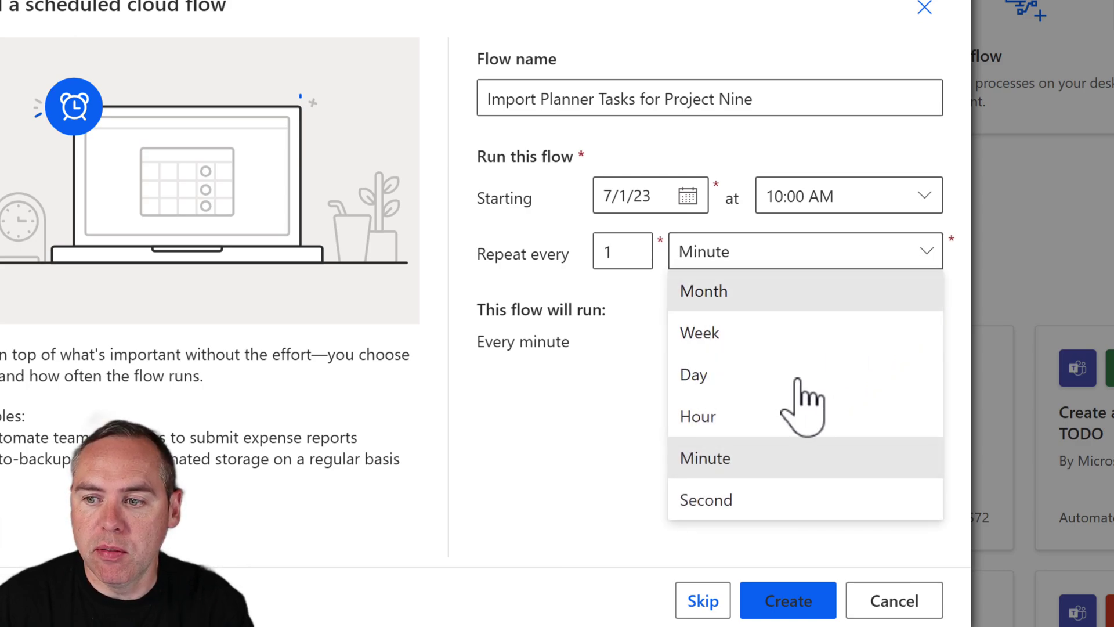
{"action": "key", "text": "Return"}
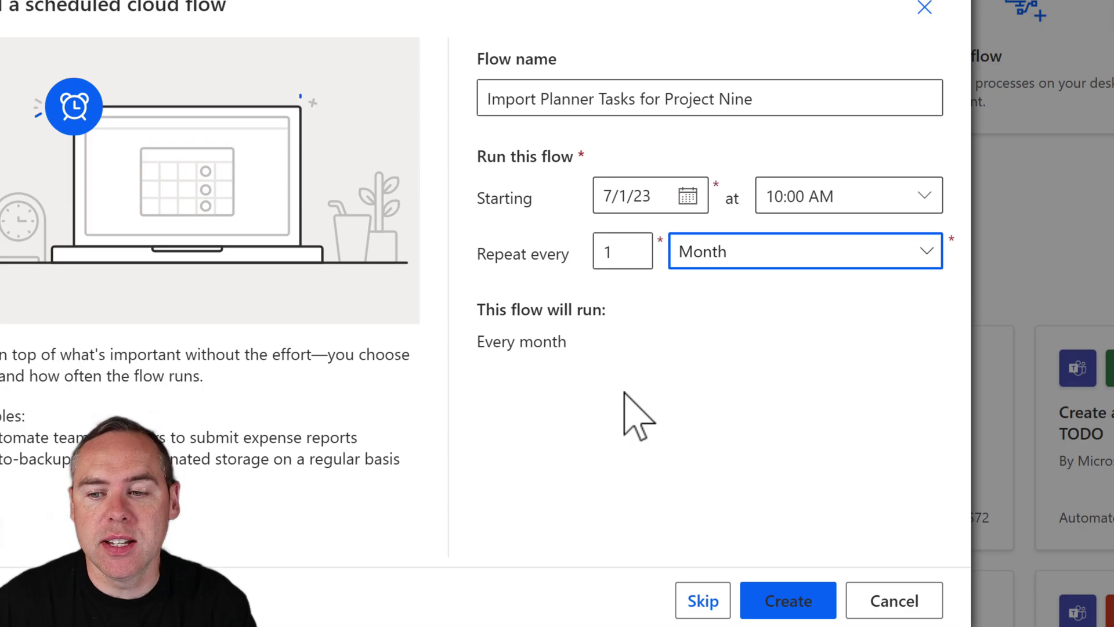
{"action": "left_click", "coordinate": [780, 600]}
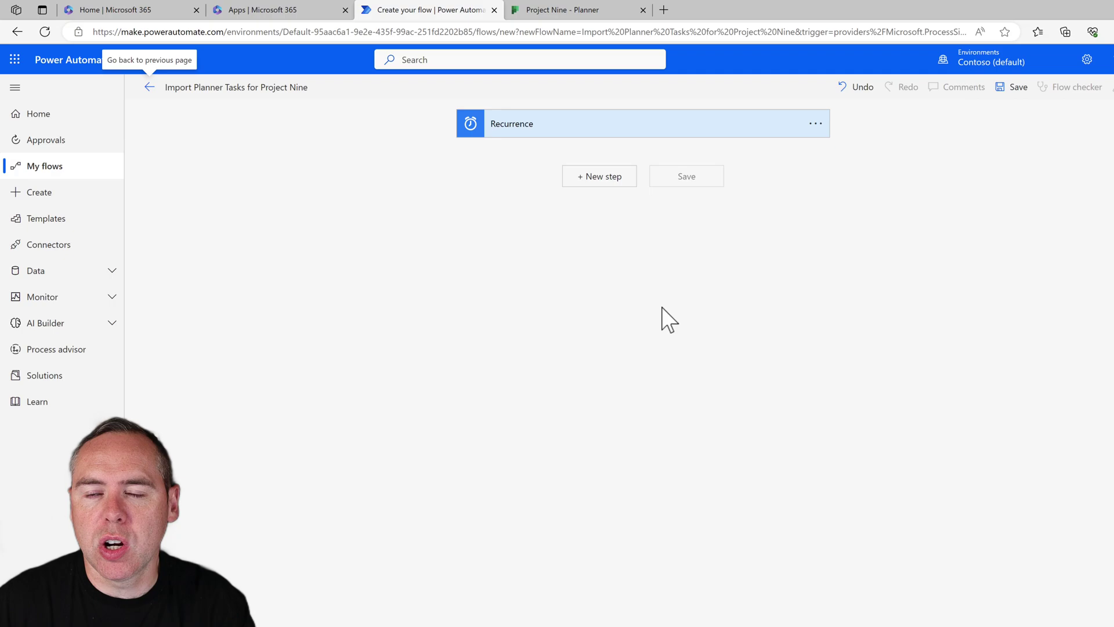
Step: Show the Recurrence trigger's advanced options and add a Planner connector step
{"action": "left_click", "coordinate": [563, 129]}
{"action": "left_click", "coordinate": [556, 190]}
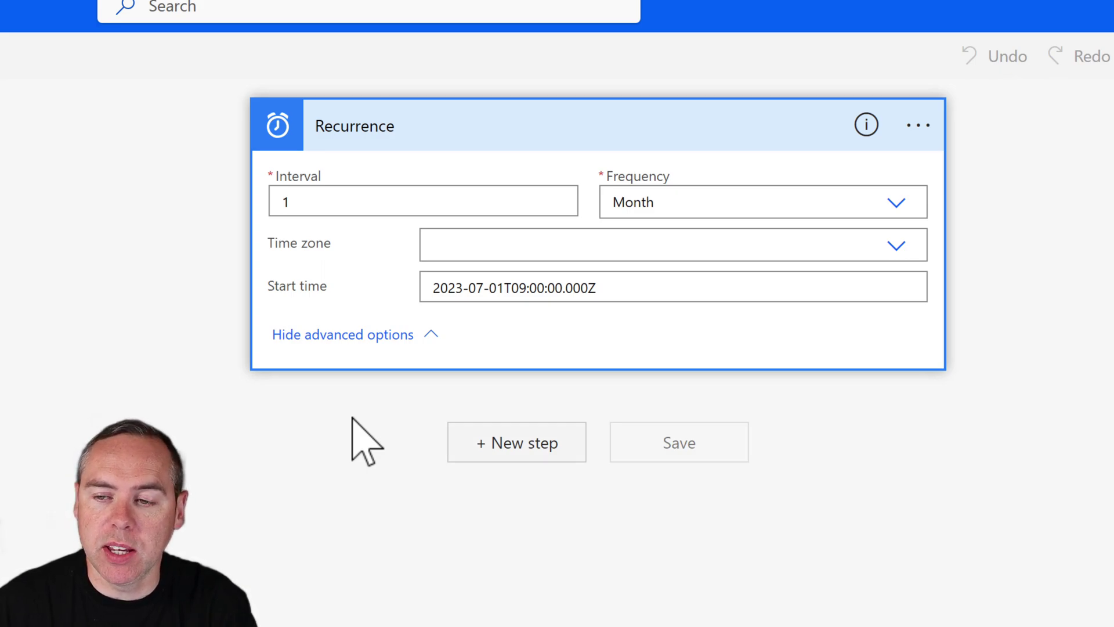
{"action": "left_click", "coordinate": [517, 456]}
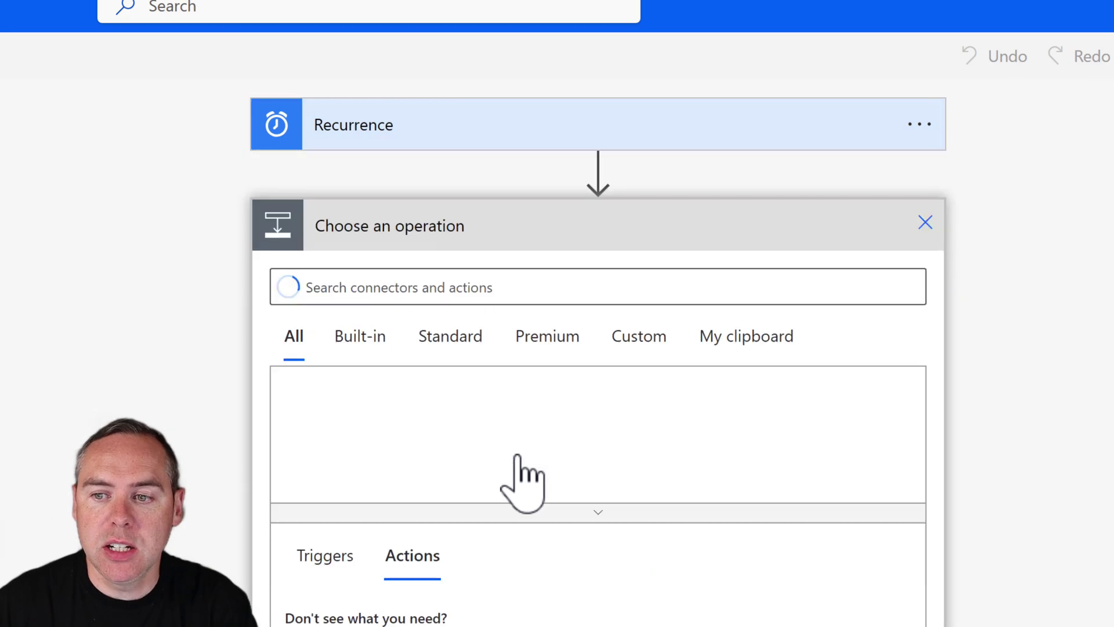
{"action": "type", "text": "Planner"}
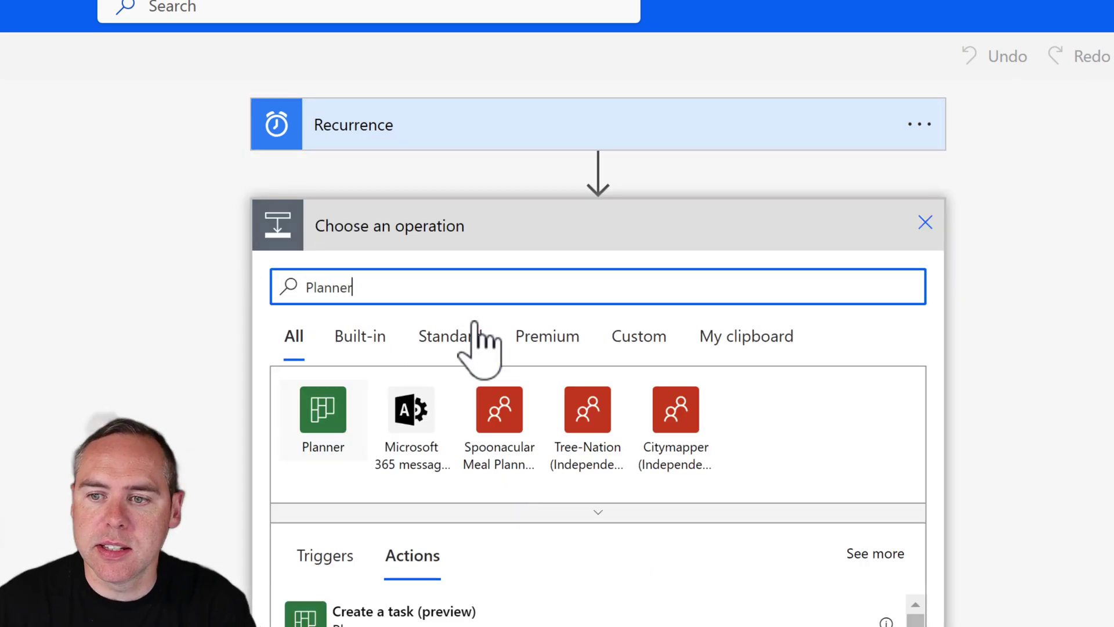
{"action": "left_click", "coordinate": [336, 421]}
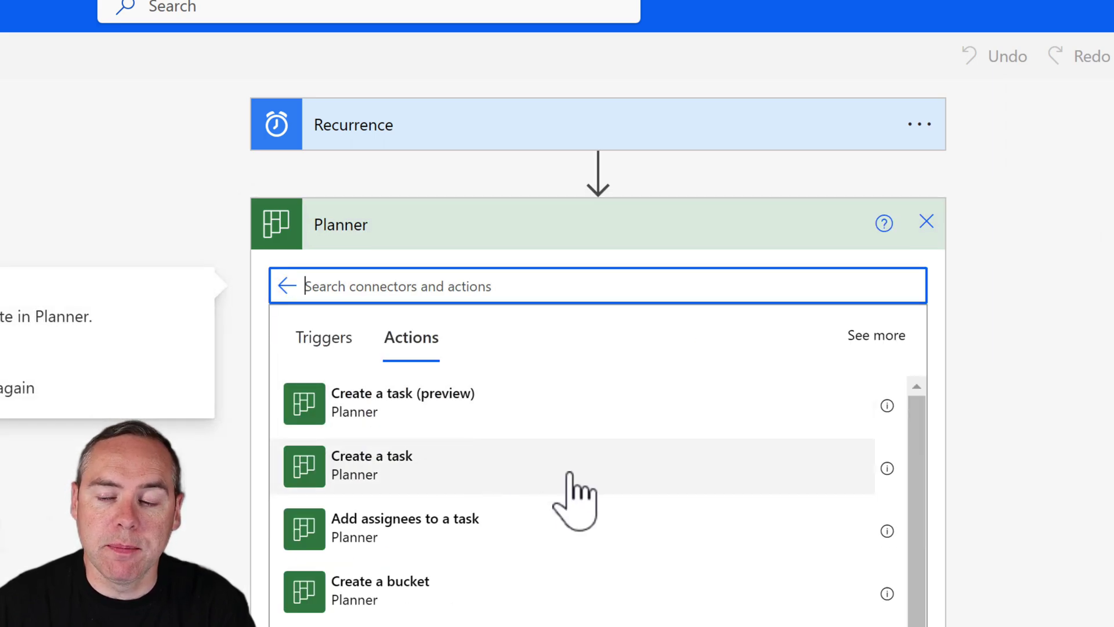
Step: Add the Create a task (preview) action targeting the Project Nine plan
{"action": "left_click", "coordinate": [520, 421]}
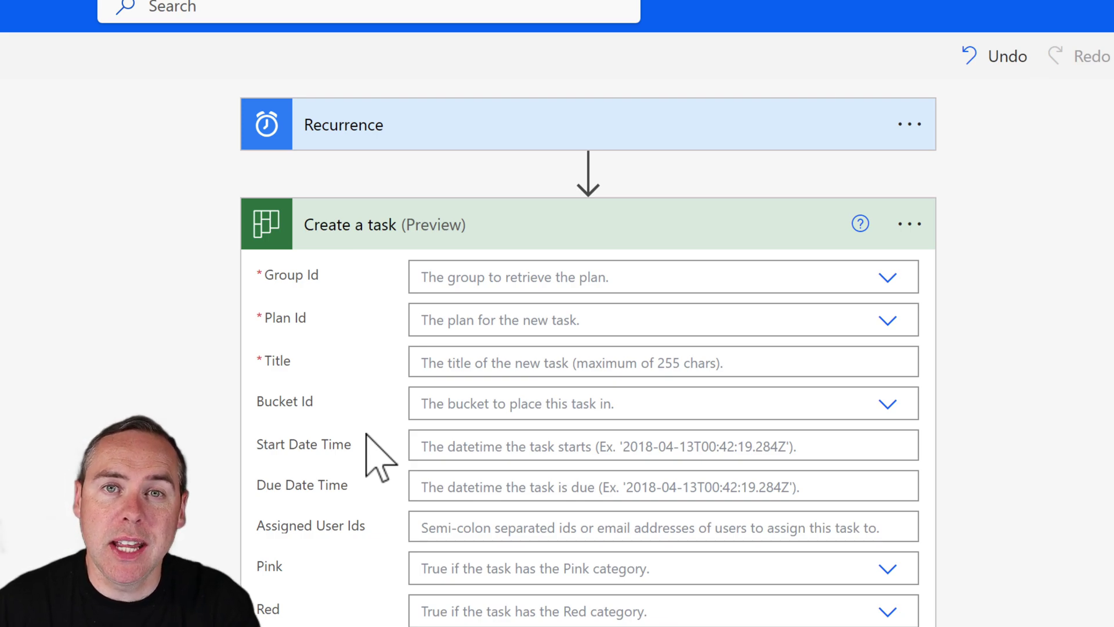
{"action": "left_click", "coordinate": [886, 278]}
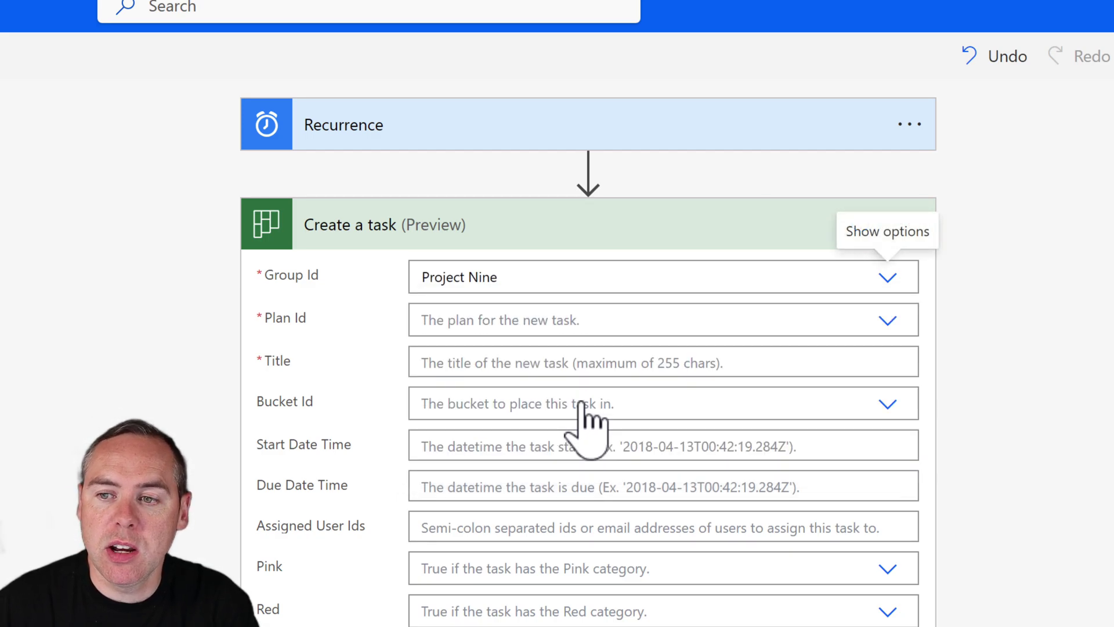
{"action": "left_click", "coordinate": [888, 320]}
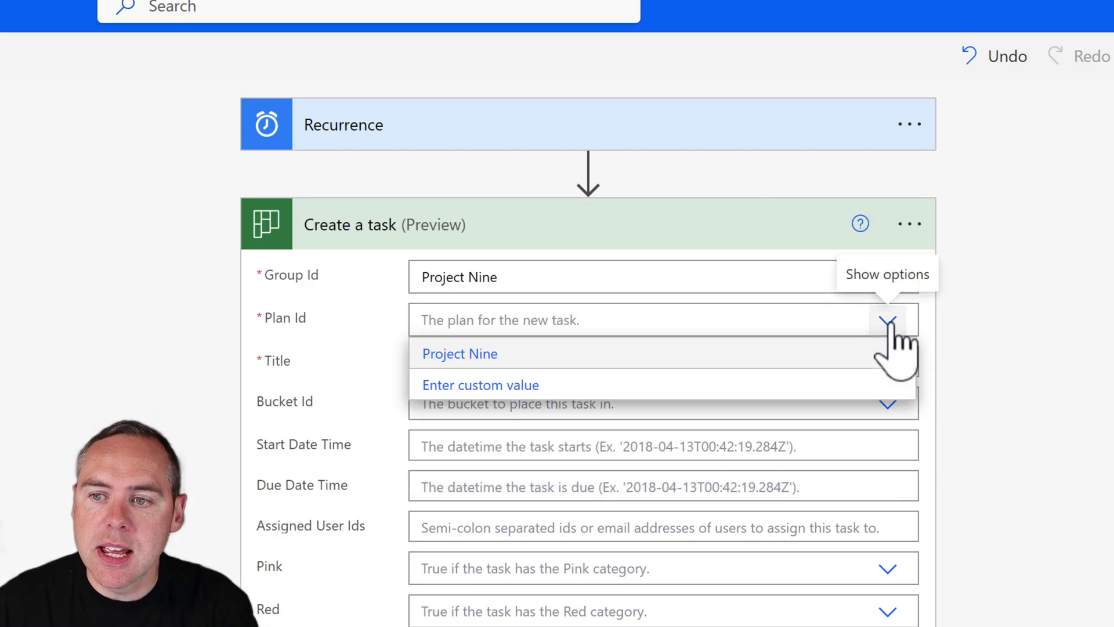
{"action": "left_click", "coordinate": [586, 355]}
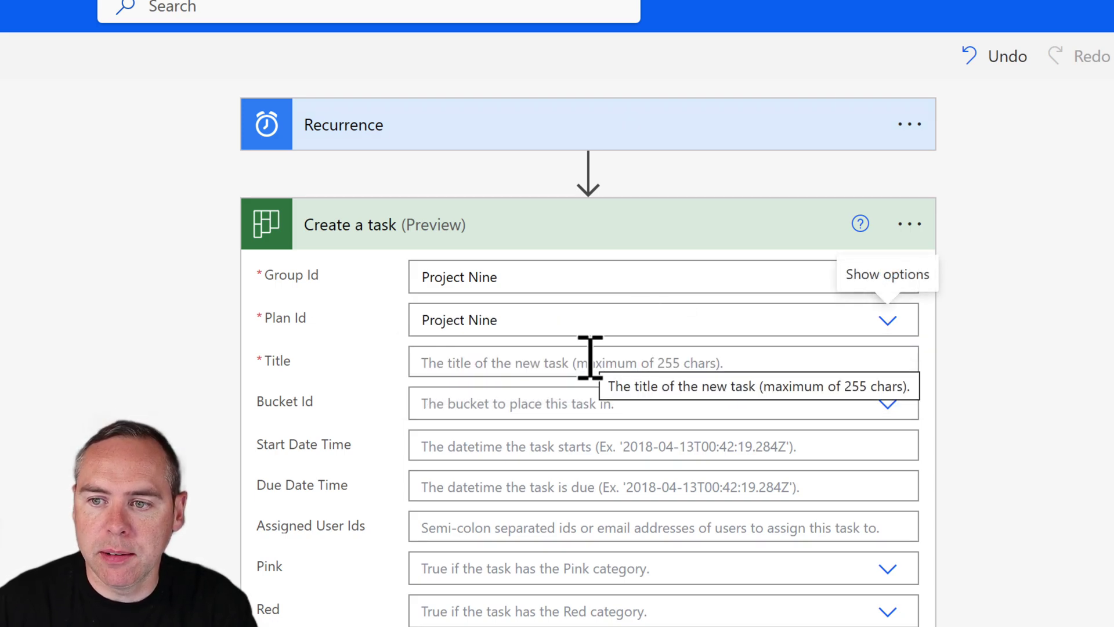
Step: Title the task 'Create Project Scoping Document' and place it in the Scoping bucket
{"action": "left_click", "coordinate": [589, 360]}
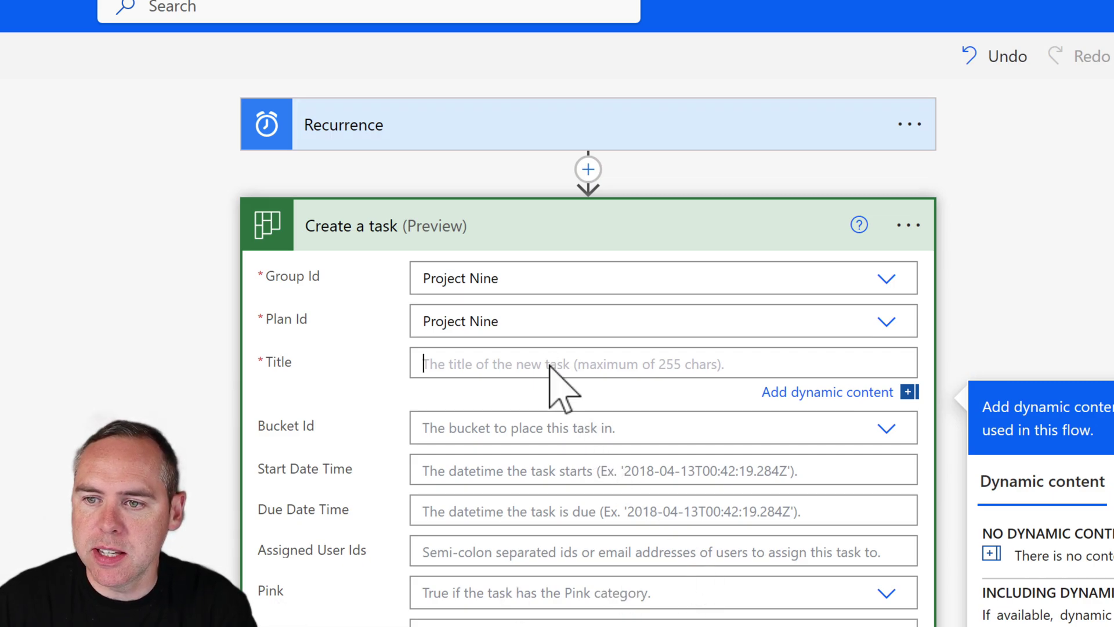
{"action": "type", "text": "Create Project Scoping Document"}
{"action": "left_click", "coordinate": [488, 426]}
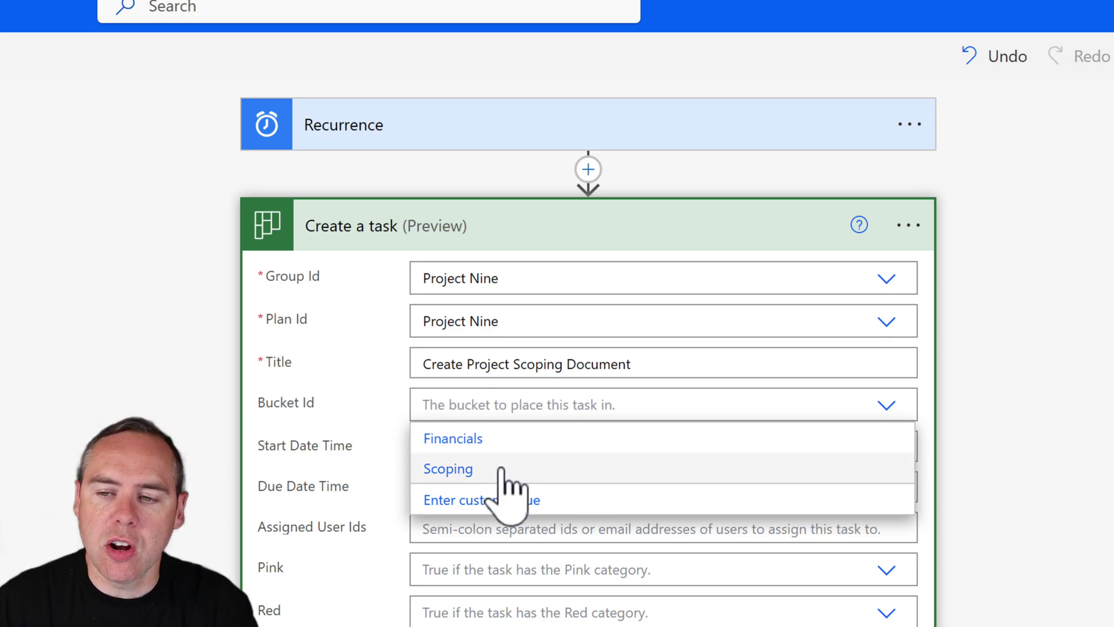
{"action": "left_click", "coordinate": [503, 467]}
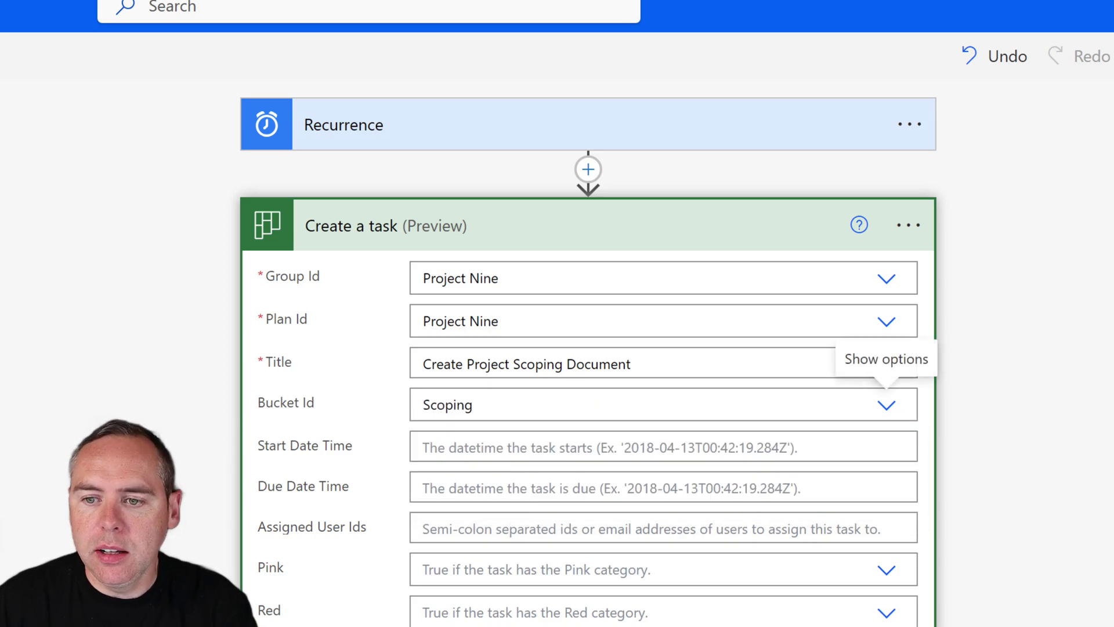
Step: Enter utcNow() as the expression for the task's Start Date Time
{"action": "left_click", "coordinate": [615, 455]}
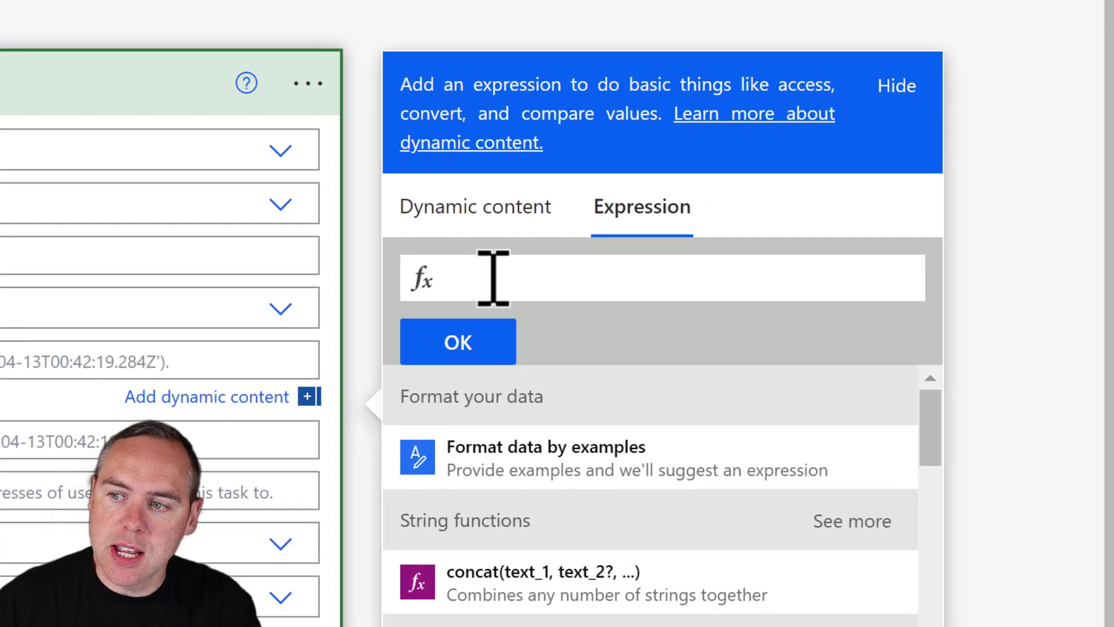
{"action": "left_click", "coordinate": [493, 277]}
{"action": "type", "text": "Ut"}
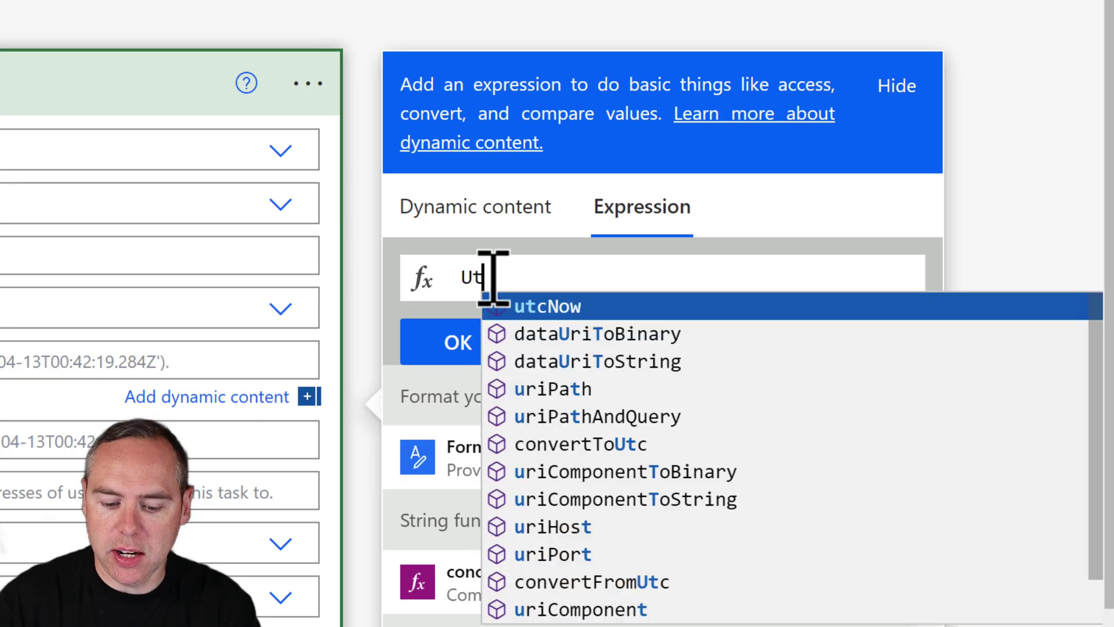
{"action": "type", "text": "cN"}
{"action": "key", "text": "Tab"}
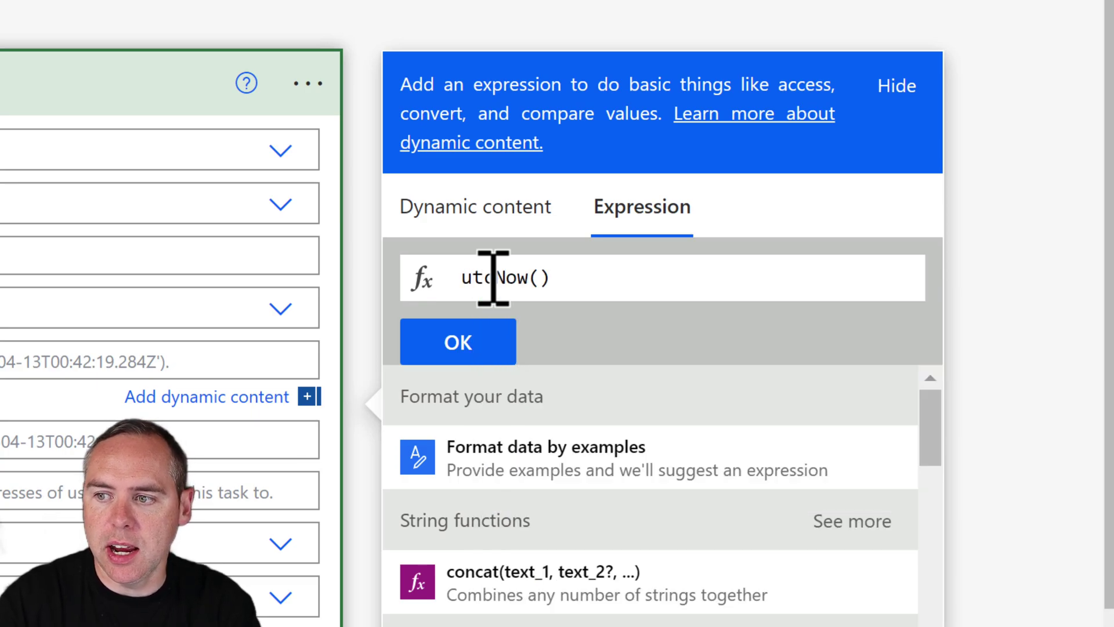
{"action": "left_click", "coordinate": [482, 351]}
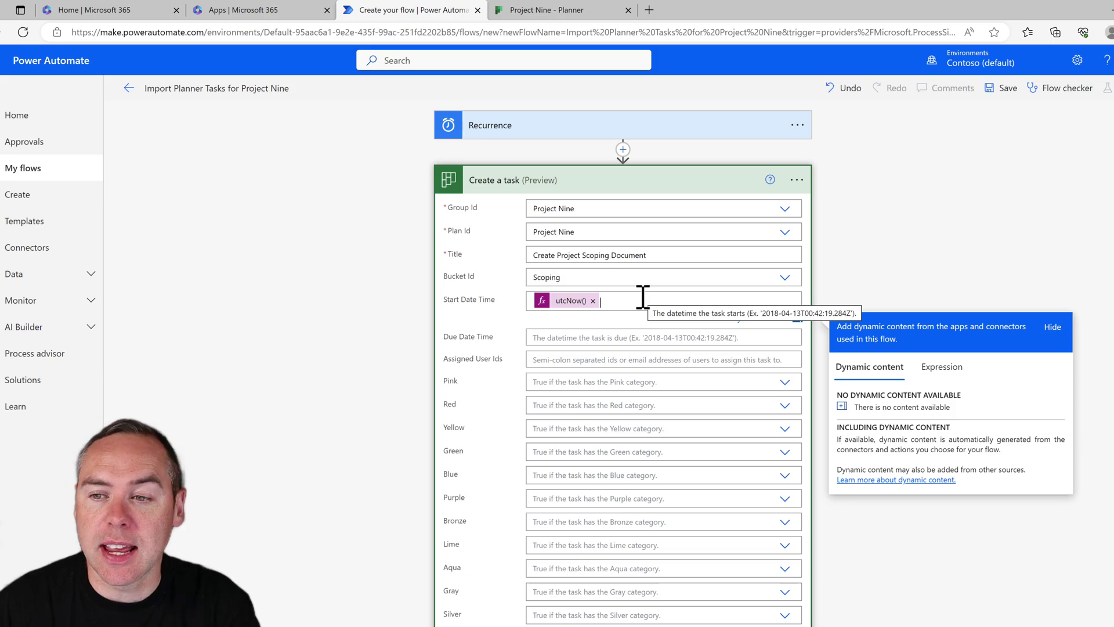
Step: Set Due Date Time to adddays(utcNow(),7), changing the pasted 15-day offset to 7
{"action": "left_click", "coordinate": [610, 339]}
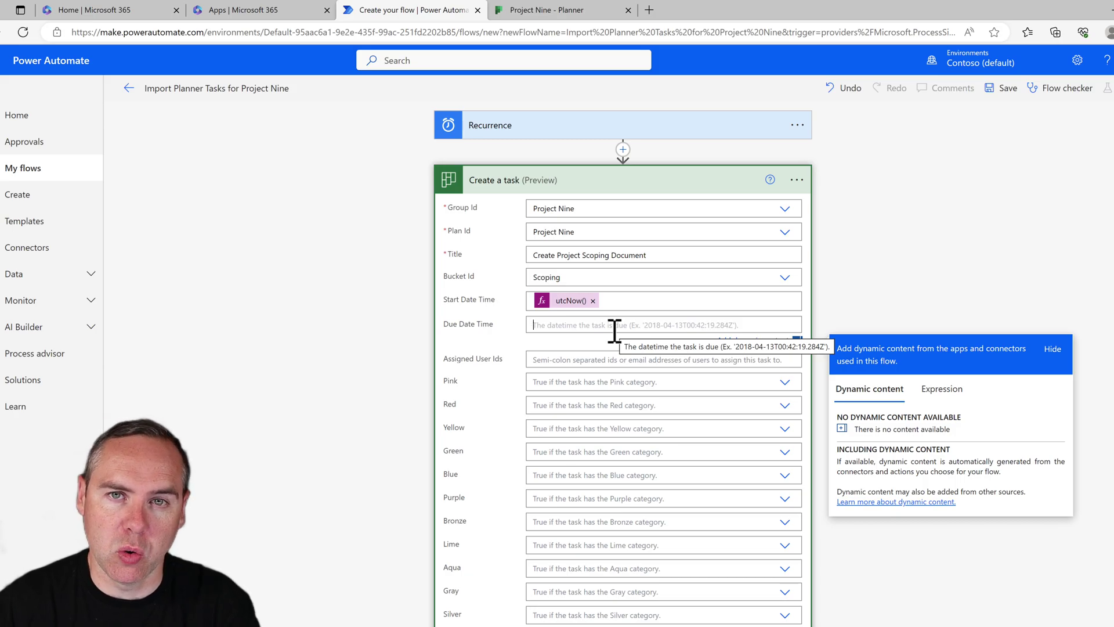
{"action": "left_click", "coordinate": [941, 388]}
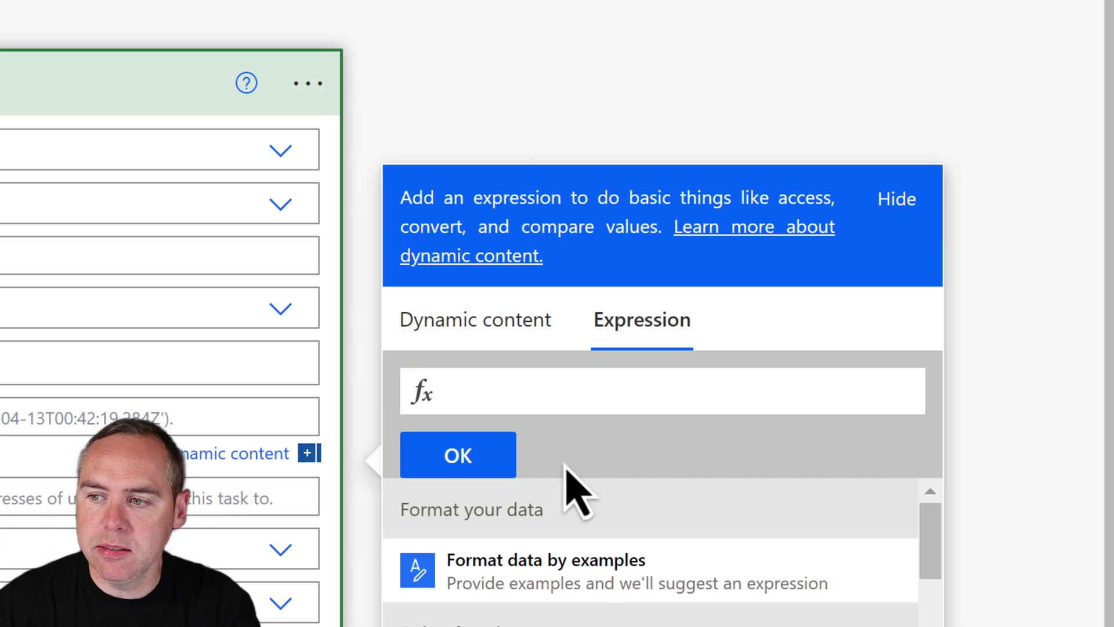
{"action": "type", "text": "adddays(utcNow(),15)"}
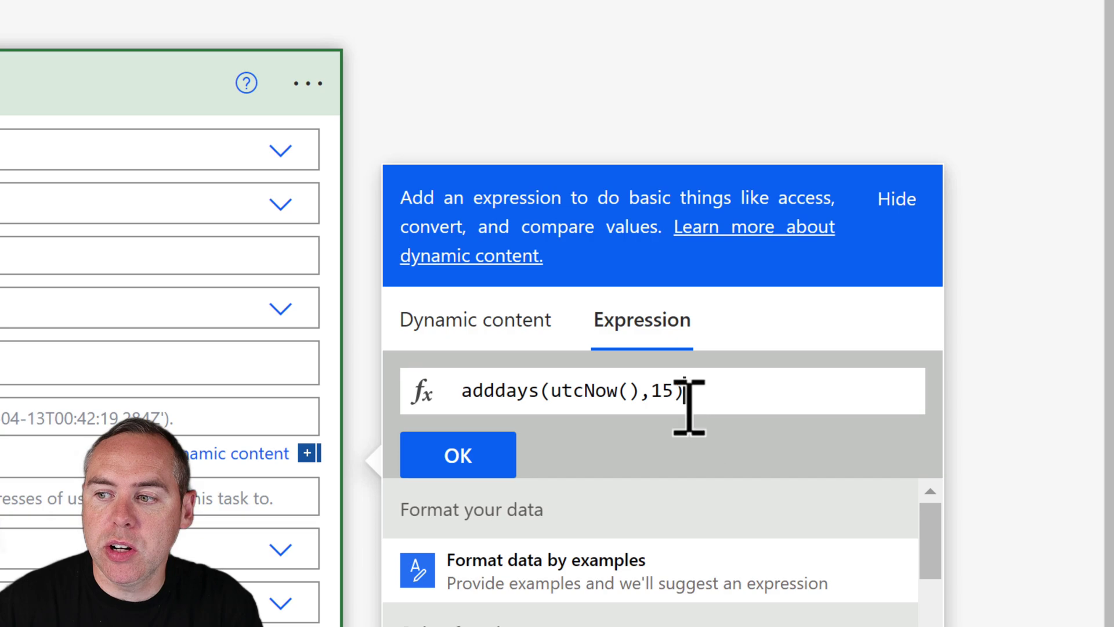
{"action": "double_click", "coordinate": [667, 403]}
{"action": "type", "text": "7"}
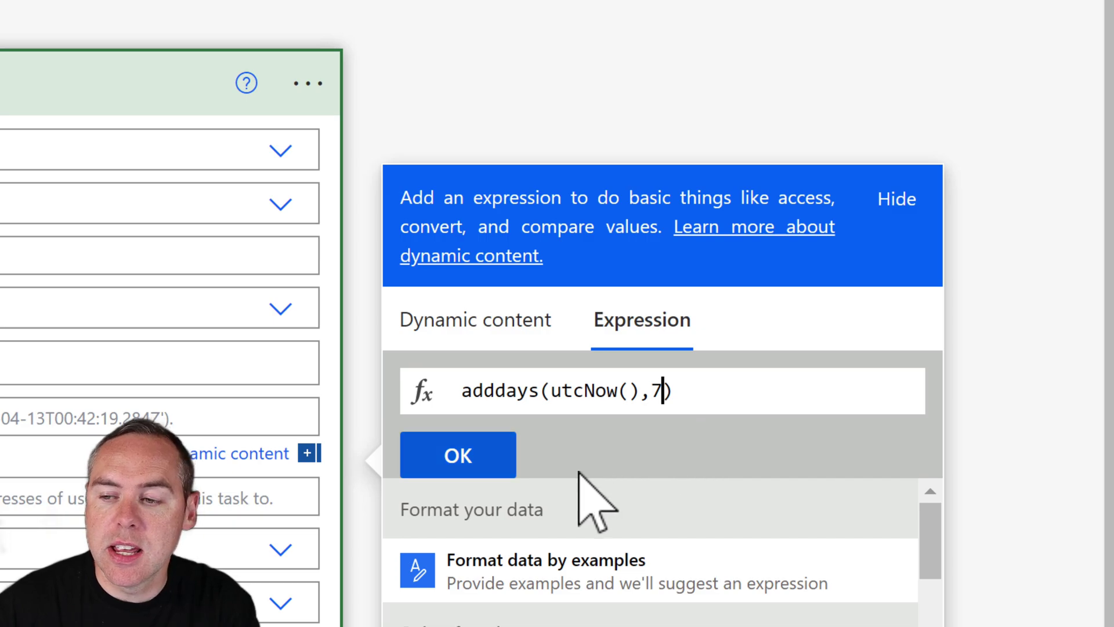
{"action": "left_click", "coordinate": [490, 458]}
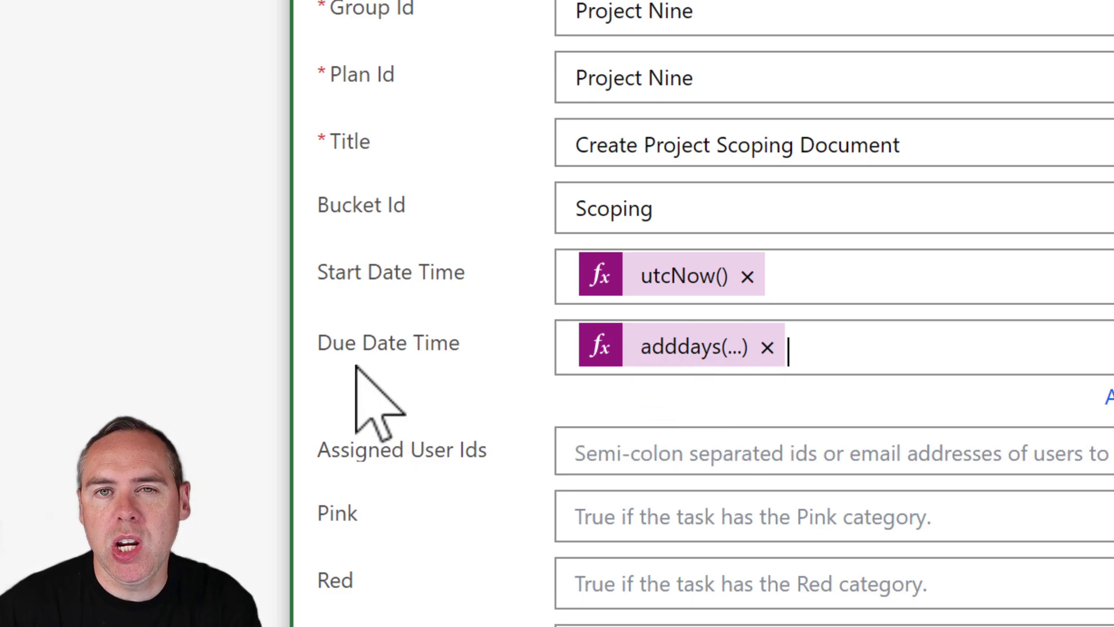
Step: Select Assigned User Ids, then move down through the task's category fields
{"action": "scroll", "coordinate": [459, 406], "scroll_direction": "down", "scroll_amount": 1}
{"action": "left_click", "coordinate": [708, 391]}
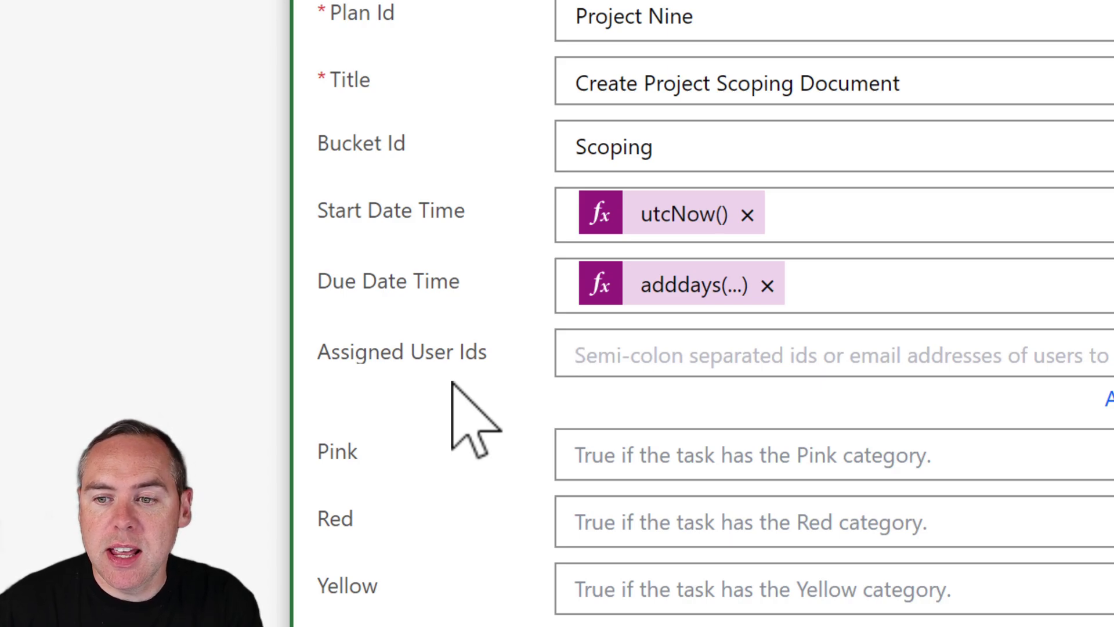
{"action": "scroll", "coordinate": [450, 406], "scroll_direction": "down", "scroll_amount": 6}
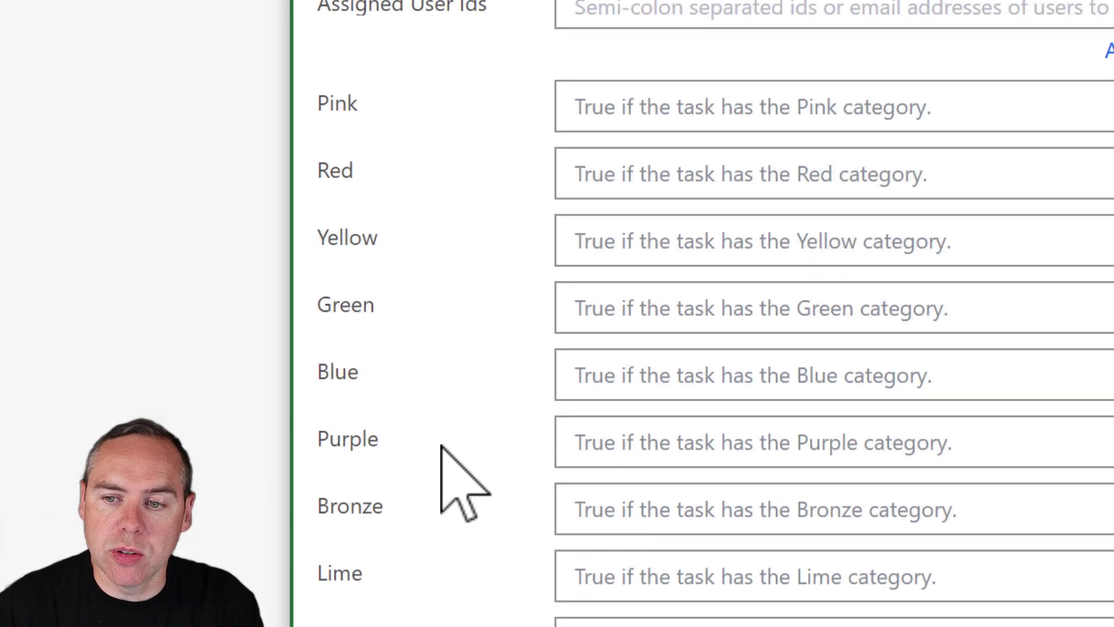
{"action": "scroll", "coordinate": [444, 448], "scroll_direction": "down", "scroll_amount": 6}
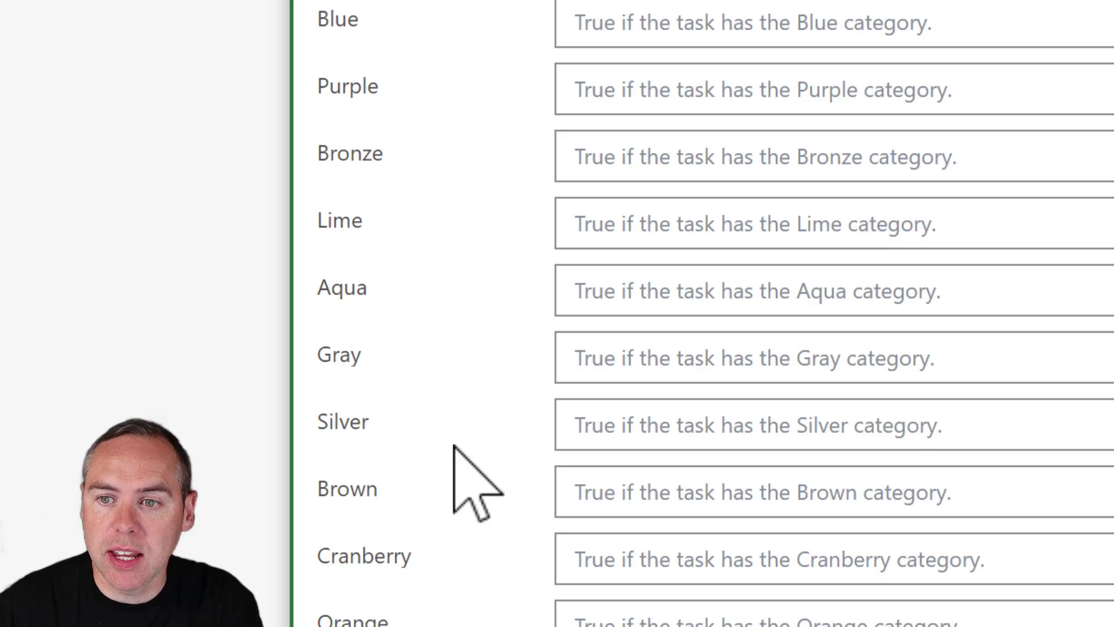
Step: Choose Yes for the Green category and review the form fields down to Priority
{"action": "left_click", "coordinate": [667, 157]}
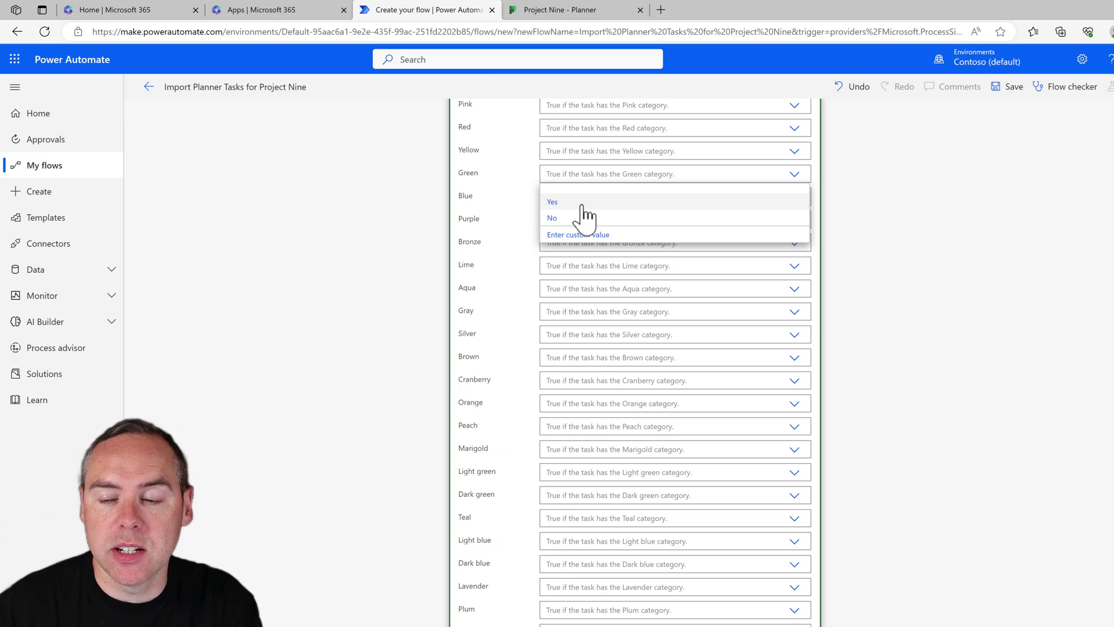
{"action": "left_click", "coordinate": [582, 203]}
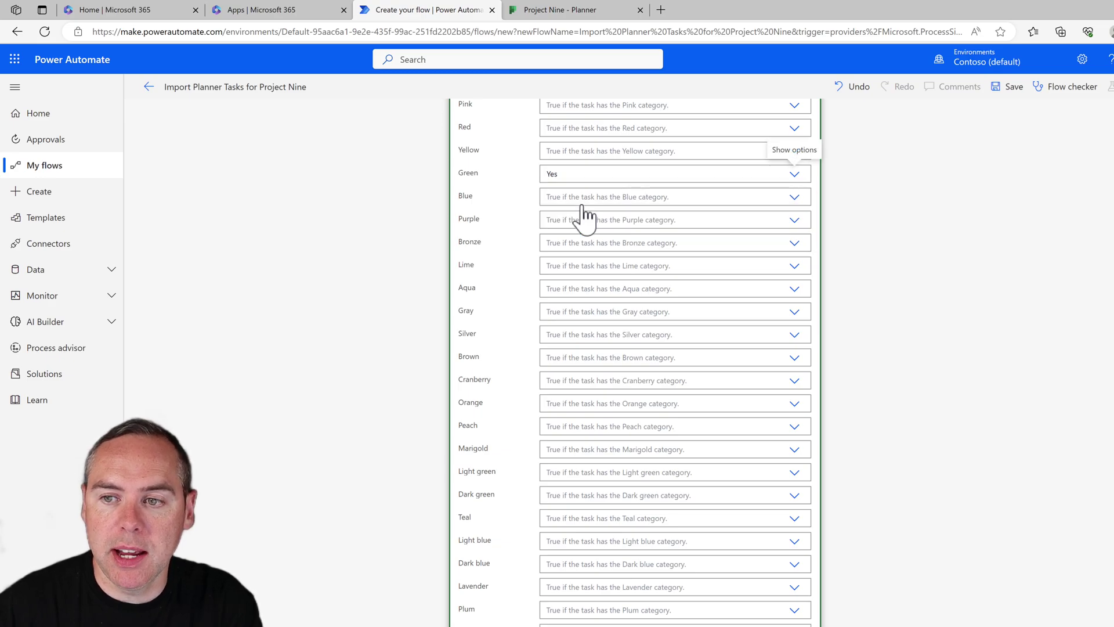
{"action": "scroll", "coordinate": [526, 283], "scroll_direction": "down", "scroll_amount": 2}
{"action": "scroll", "coordinate": [531, 307], "scroll_direction": "up", "scroll_amount": 2}
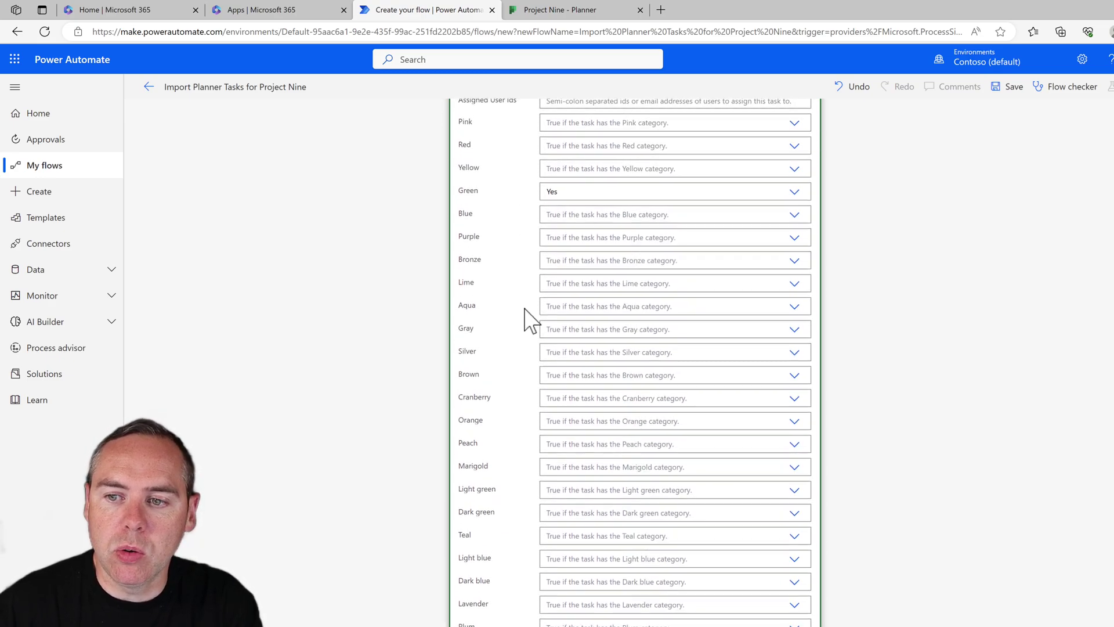
{"action": "scroll", "coordinate": [531, 321], "scroll_direction": "up", "scroll_amount": 2}
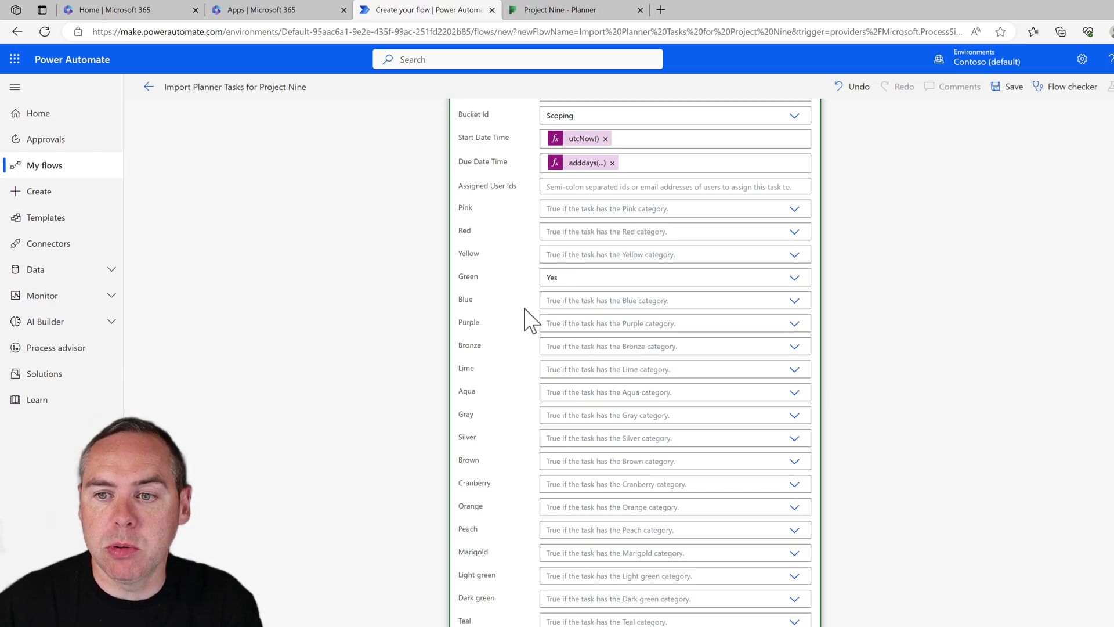
{"action": "scroll", "coordinate": [531, 321], "scroll_direction": "down", "scroll_amount": 4}
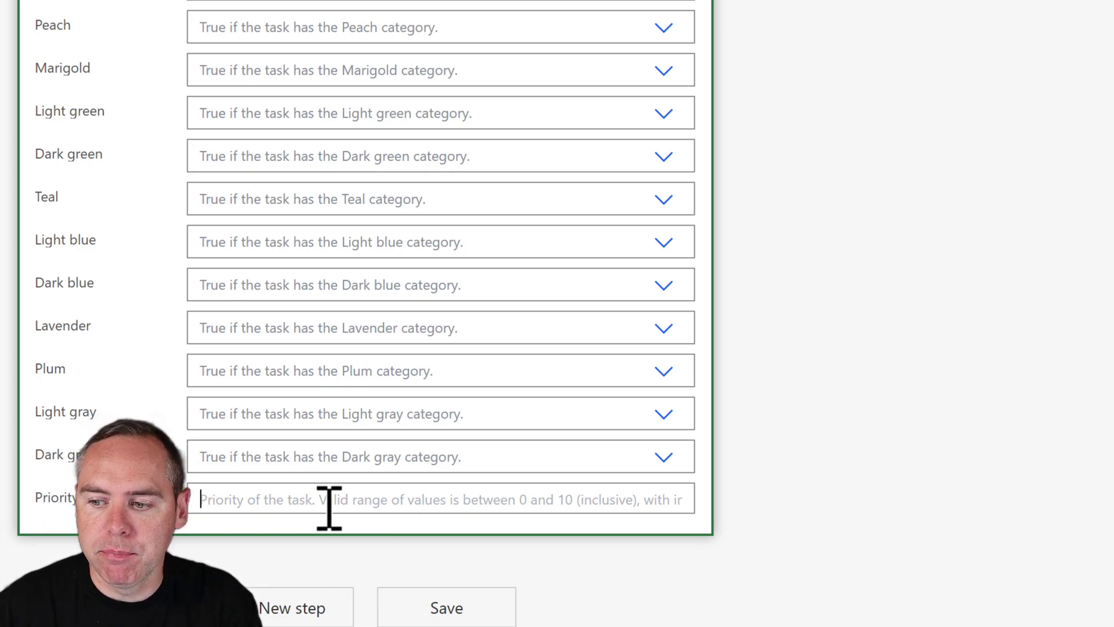
Step: Set the Create a task step's Priority to 1
{"action": "left_click", "coordinate": [329, 508]}
{"action": "type", "text": "1"}
{"action": "left_click", "coordinate": [3, 481]}
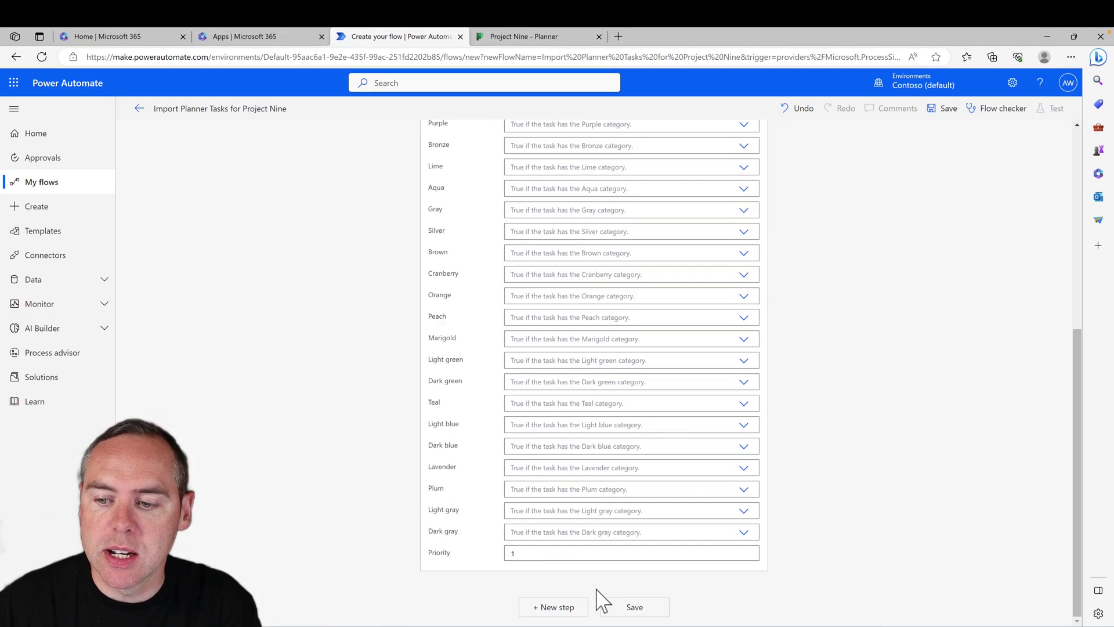
{"action": "scroll", "coordinate": [601, 588], "scroll_direction": "up", "scroll_amount": 6}
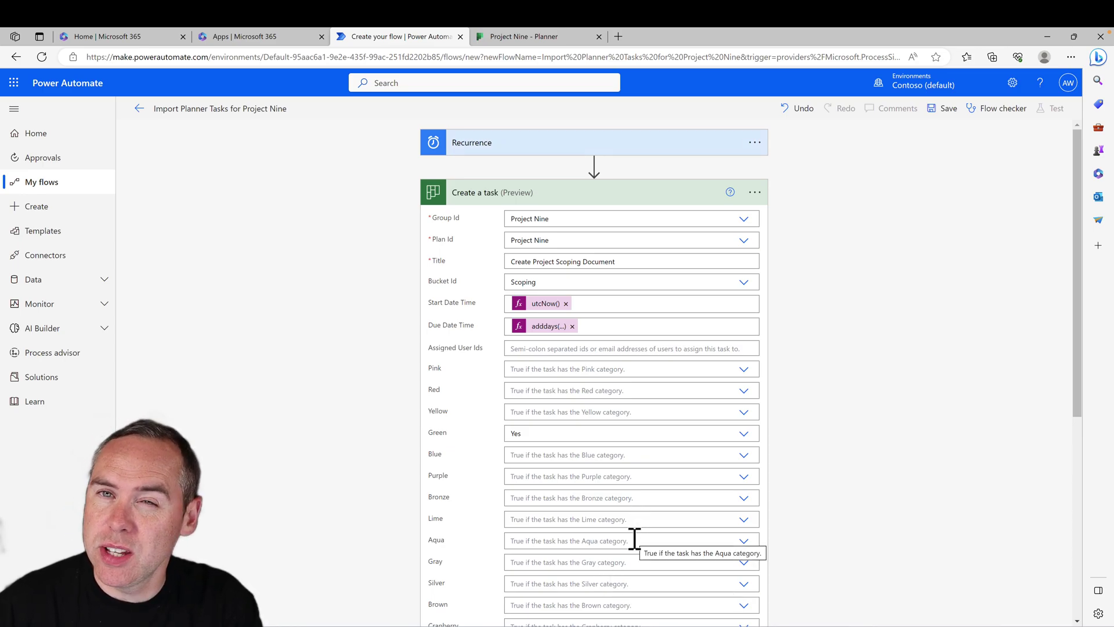
{"action": "scroll", "coordinate": [634, 538], "scroll_direction": "down", "scroll_amount": 6}
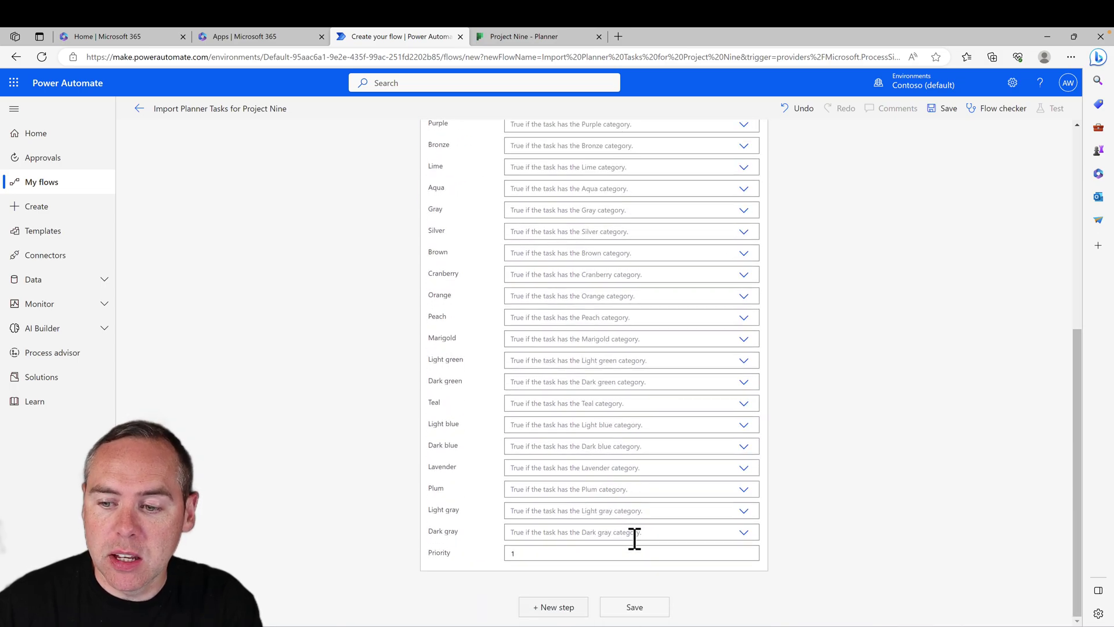
Step: Add the Planner 'Update task details' action after Create a task and show its Task Id choices
{"action": "left_click", "coordinate": [558, 614]}
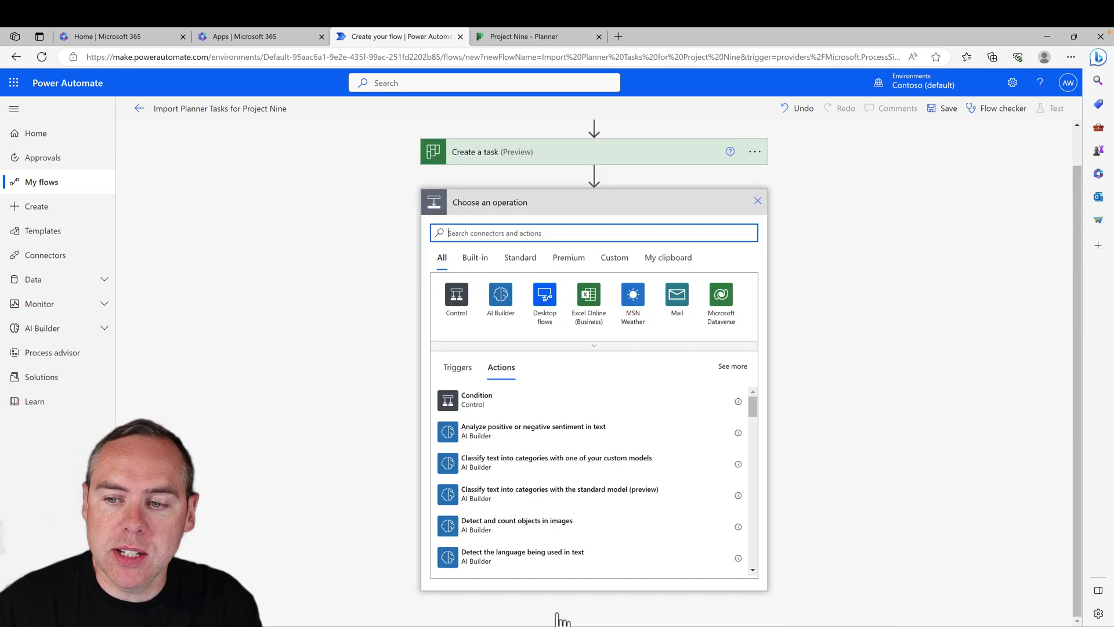
{"action": "type", "text": "Planner"}
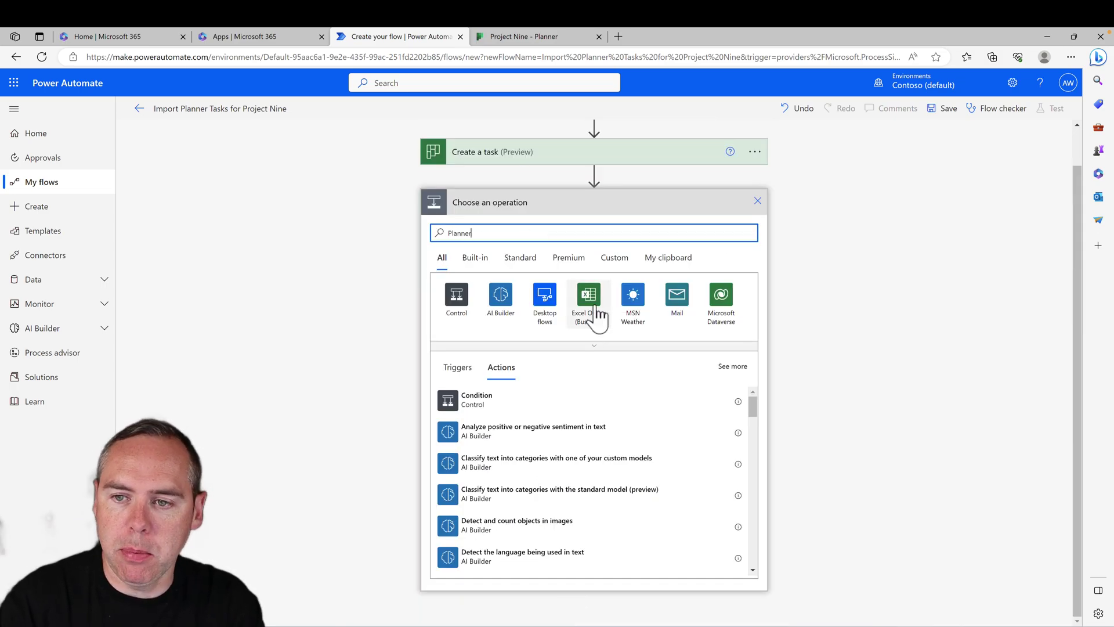
{"action": "scroll", "coordinate": [551, 470], "scroll_direction": "down", "scroll_amount": 10}
{"action": "scroll", "coordinate": [552, 462], "scroll_direction": "up", "scroll_amount": 4}
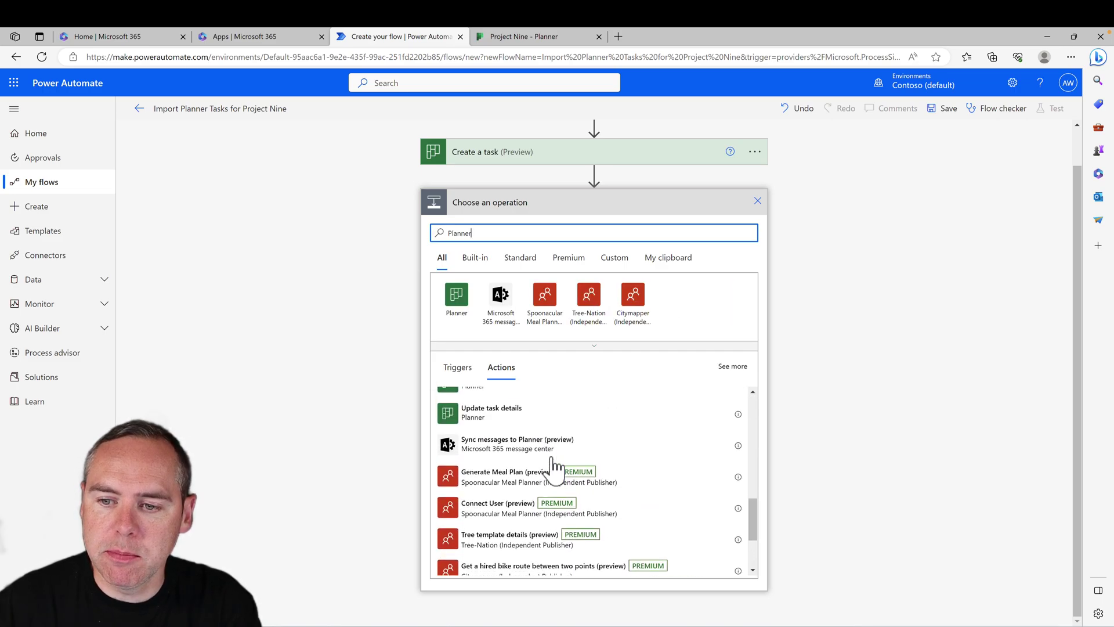
{"action": "scroll", "coordinate": [552, 464], "scroll_direction": "up", "scroll_amount": 1}
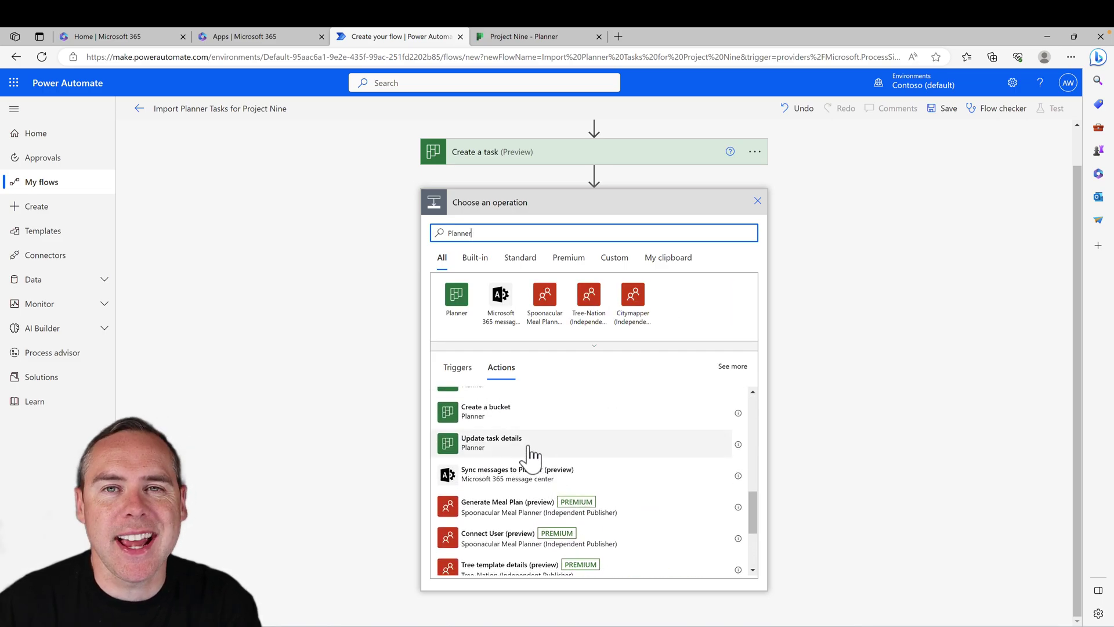
{"action": "left_click", "coordinate": [531, 448]}
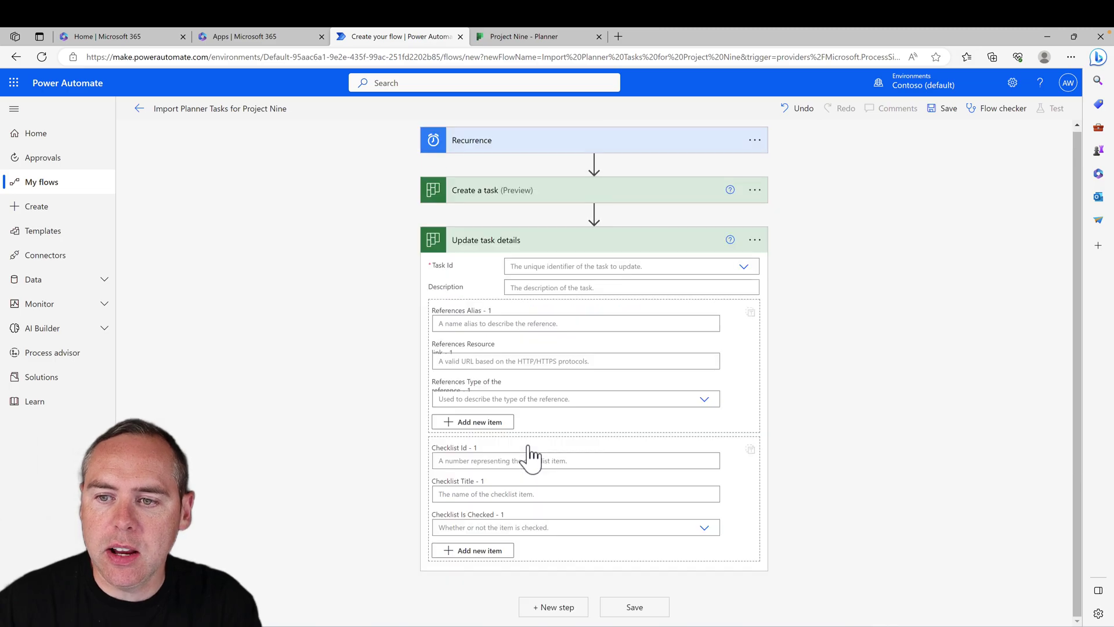
{"action": "left_click", "coordinate": [651, 267]}
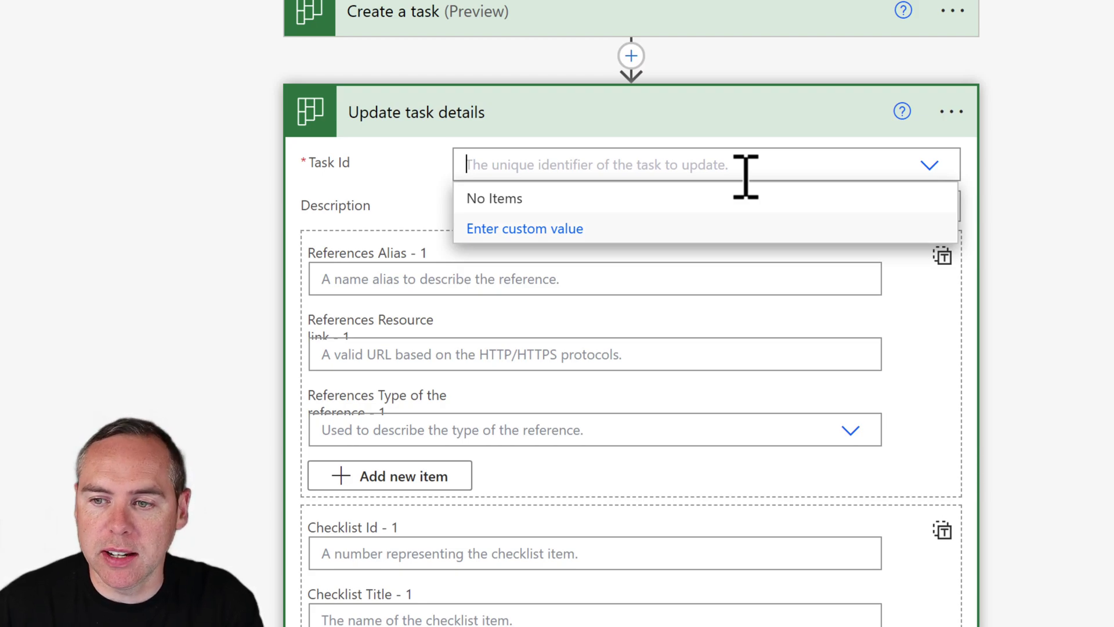
Step: Set Update task details' Task Id to the created task's Id and paste the scoping-document description
{"action": "left_click", "coordinate": [563, 231]}
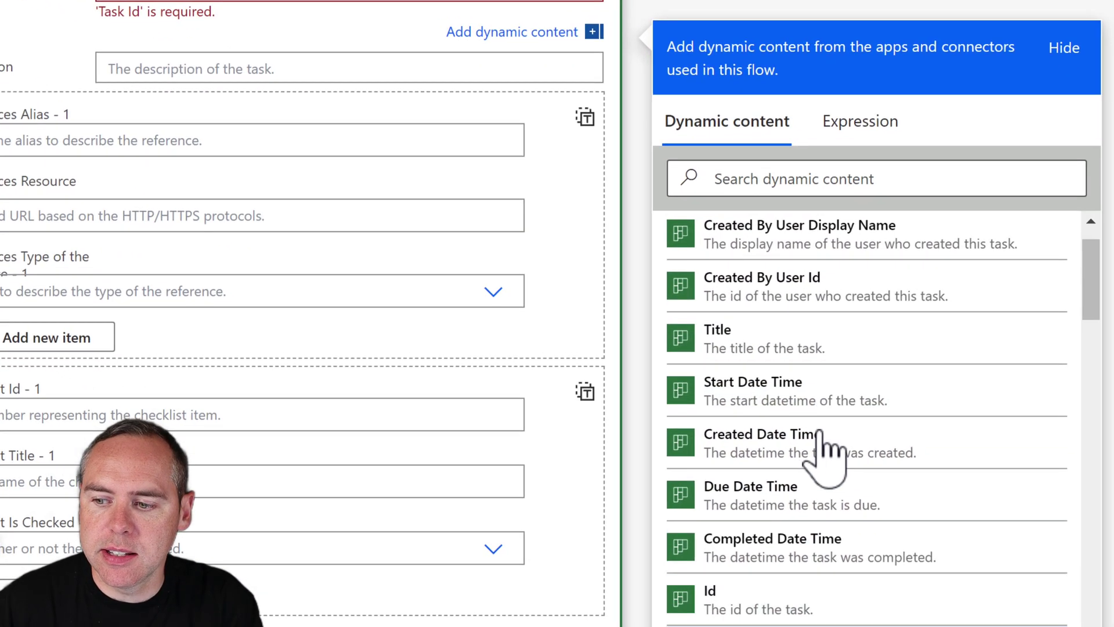
{"action": "left_click", "coordinate": [790, 609]}
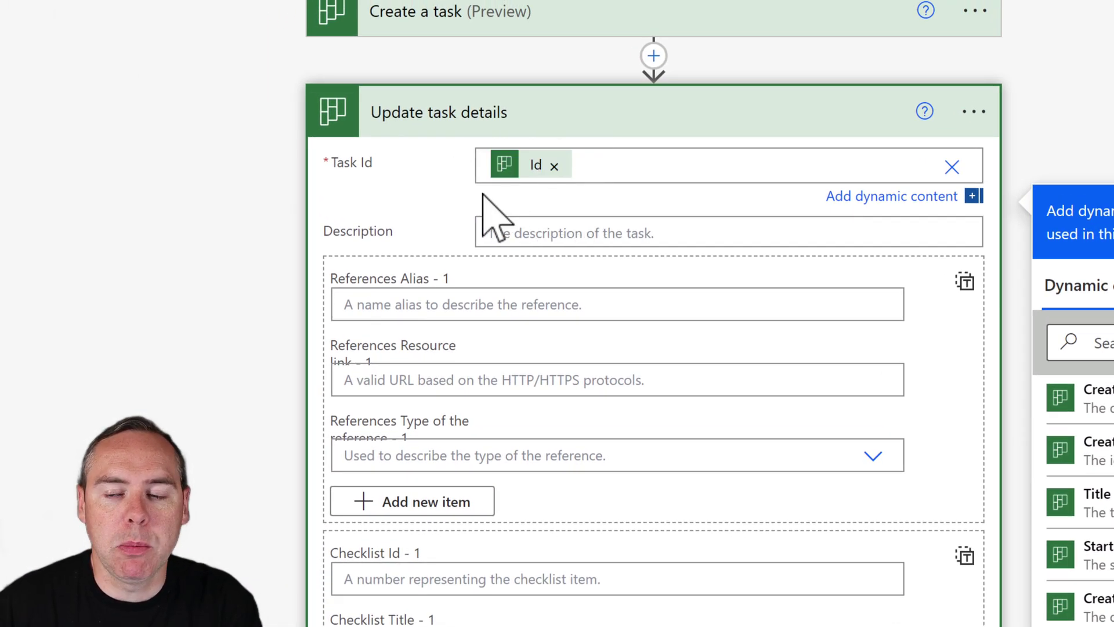
{"action": "left_click", "coordinate": [557, 226]}
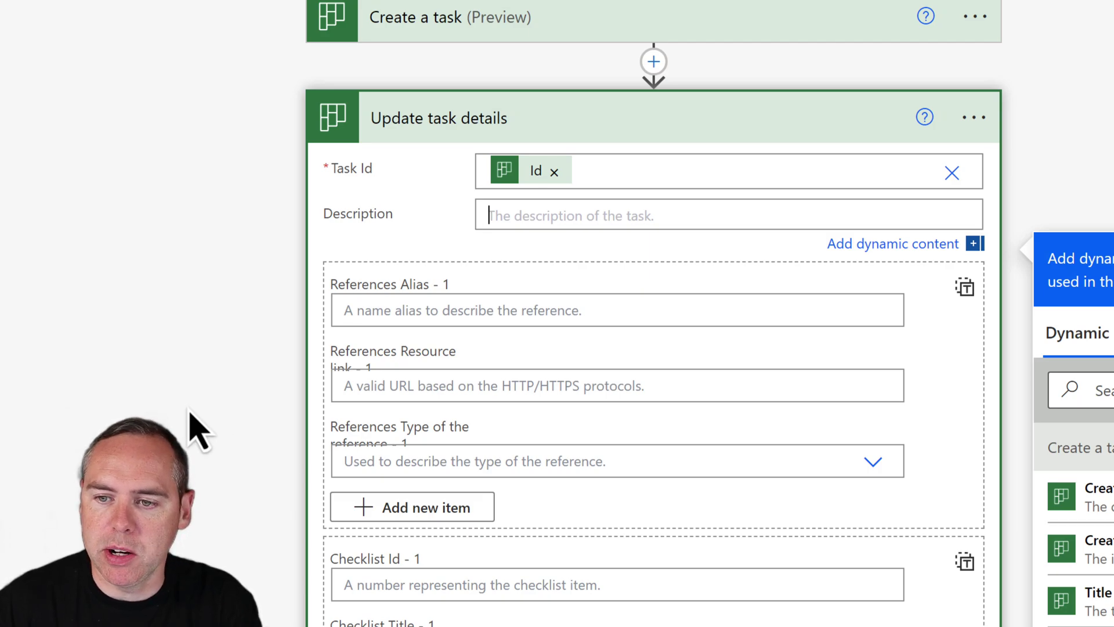
{"action": "type", "text": "Develop a comprehensive scoping document outlining project objectives, deliverables, and timeline."}
{"action": "left_click", "coordinate": [393, 270]}
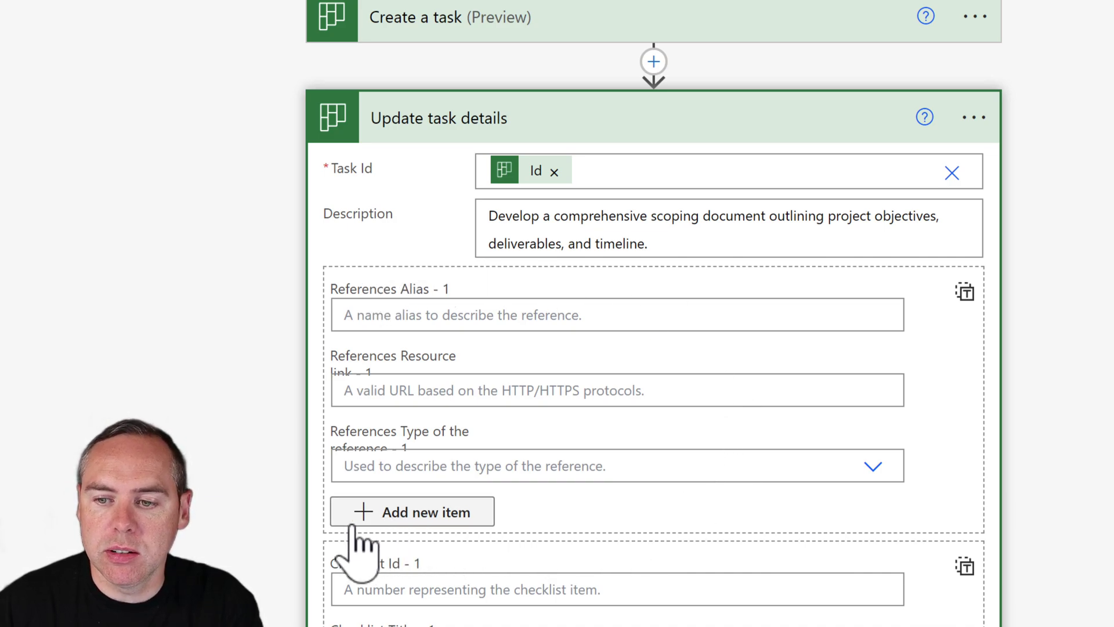
{"action": "scroll", "coordinate": [348, 539], "scroll_direction": "down", "scroll_amount": 1}
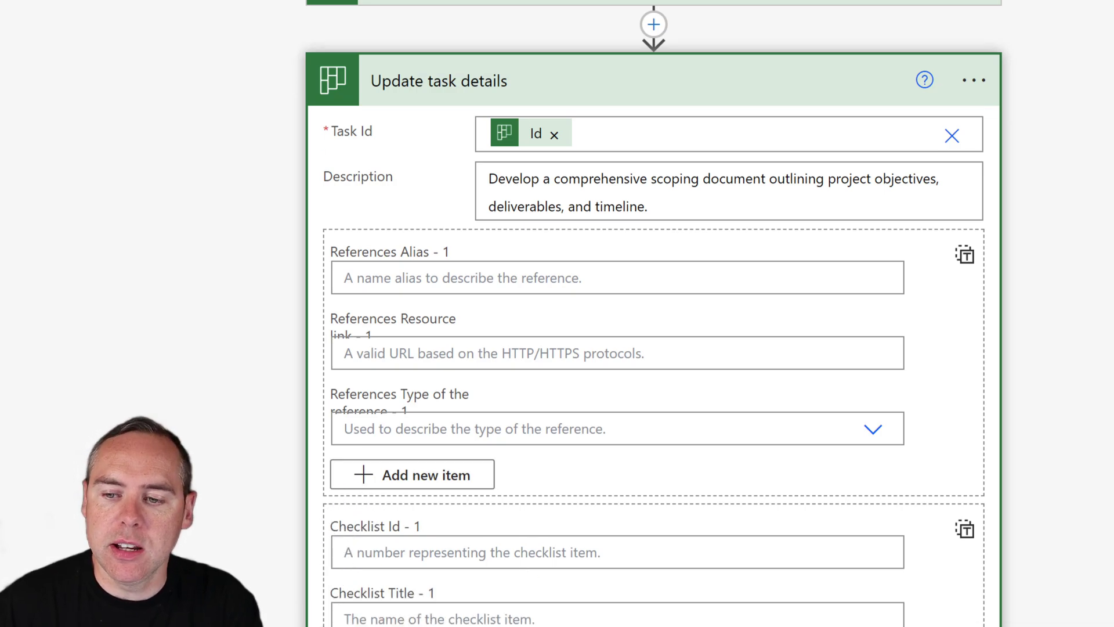
Step: Add checklist item 1, 'Gather project requirements from stakeholders', with Is Checked set to No
{"action": "left_click", "coordinate": [467, 550]}
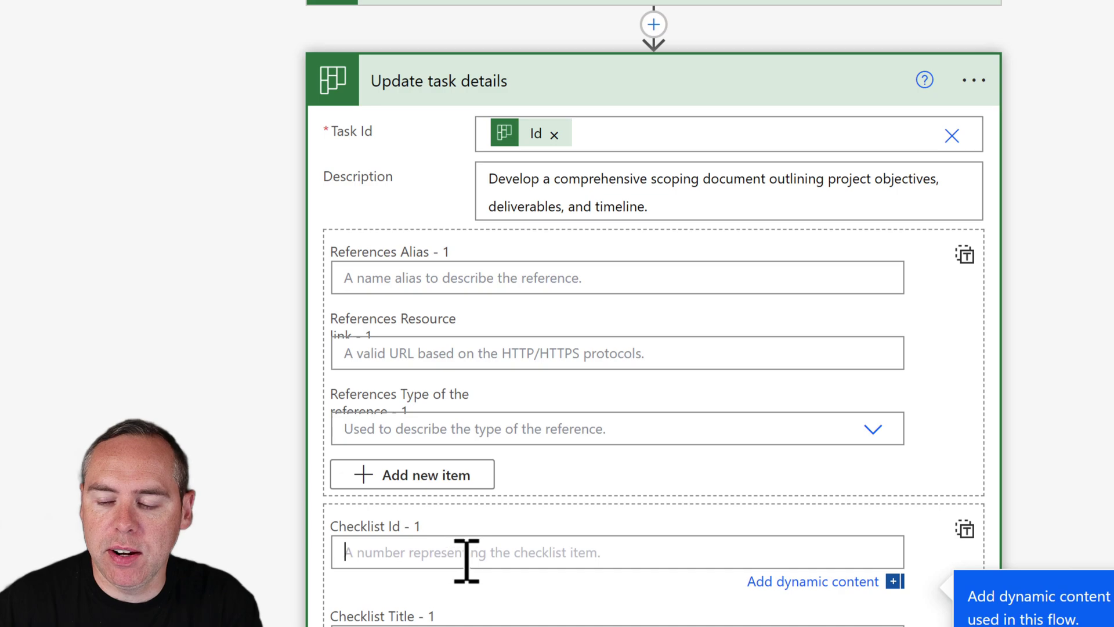
{"action": "type", "text": "1"}
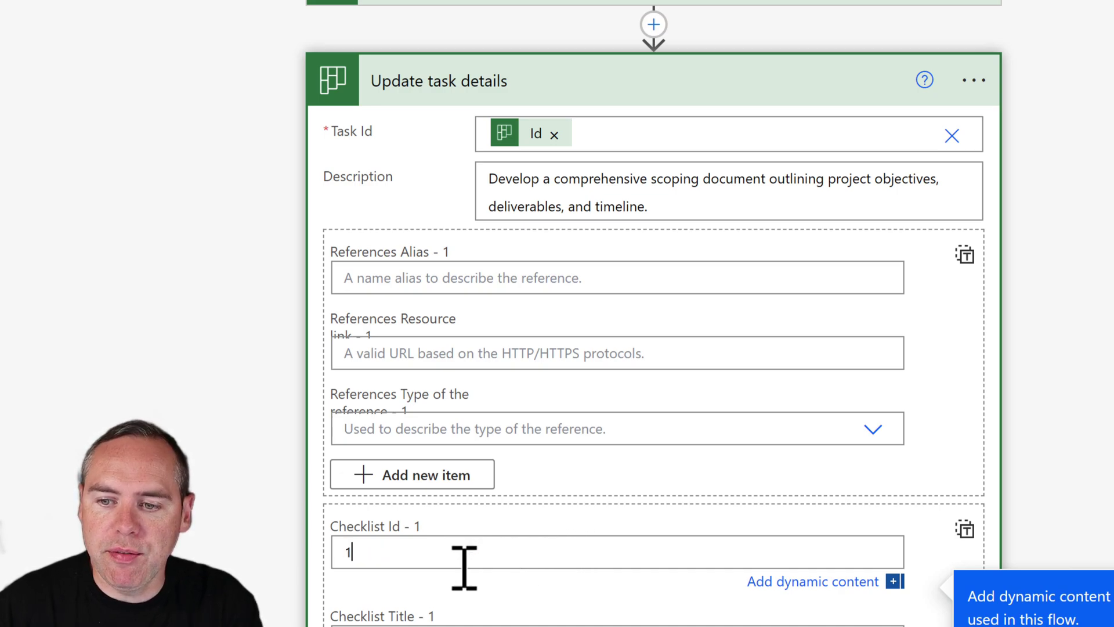
{"action": "left_click", "coordinate": [455, 620]}
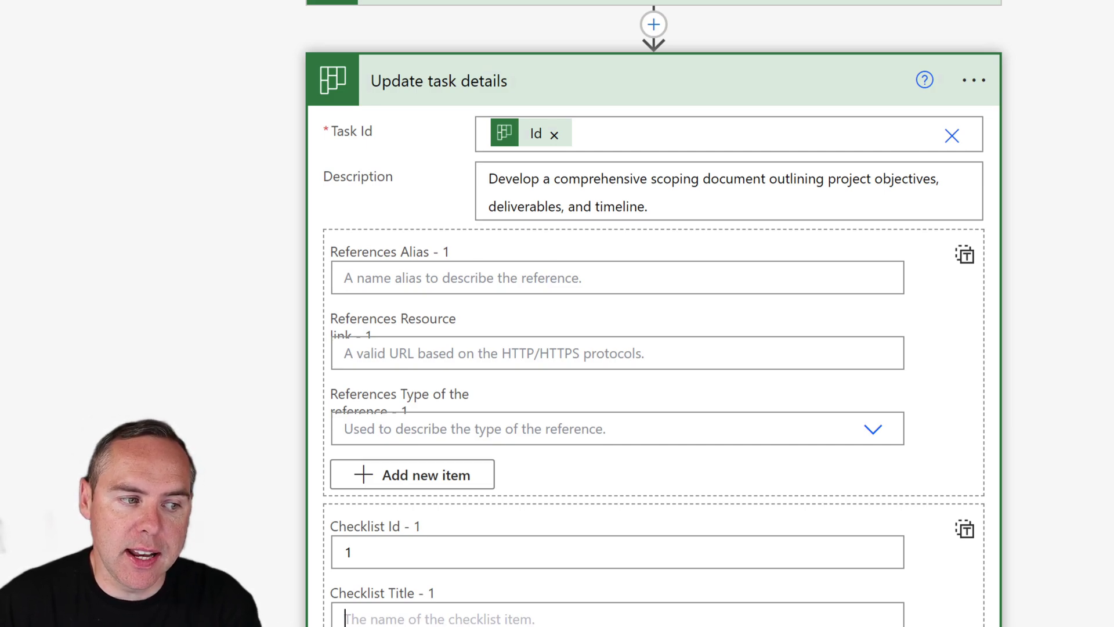
{"action": "type", "text": "Gather project requirements from stakeholders"}
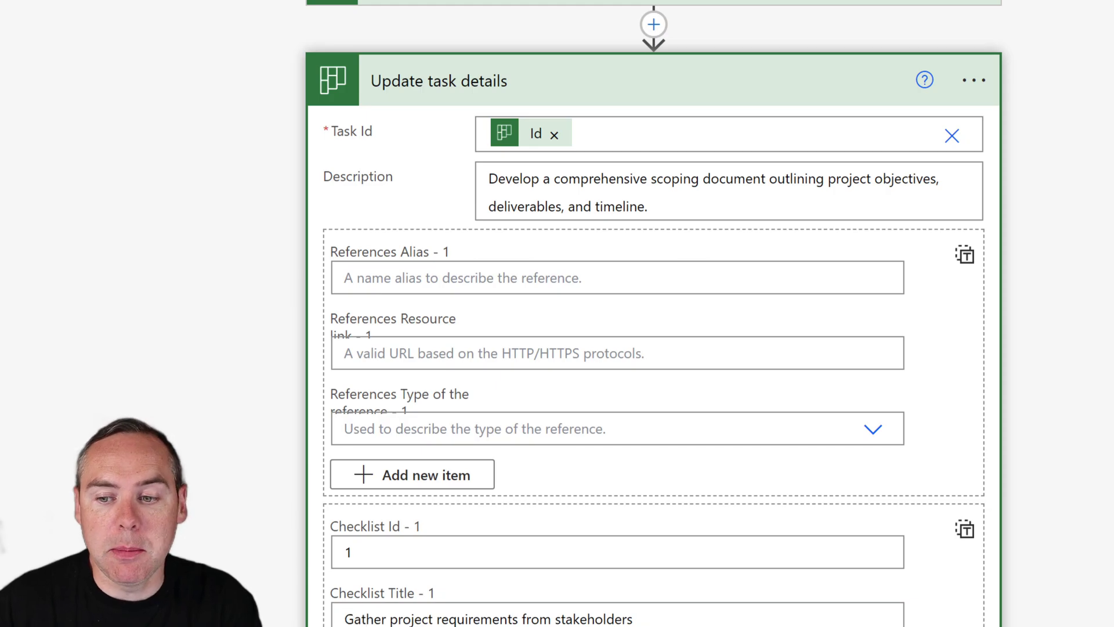
{"action": "left_click", "coordinate": [632, 404]}
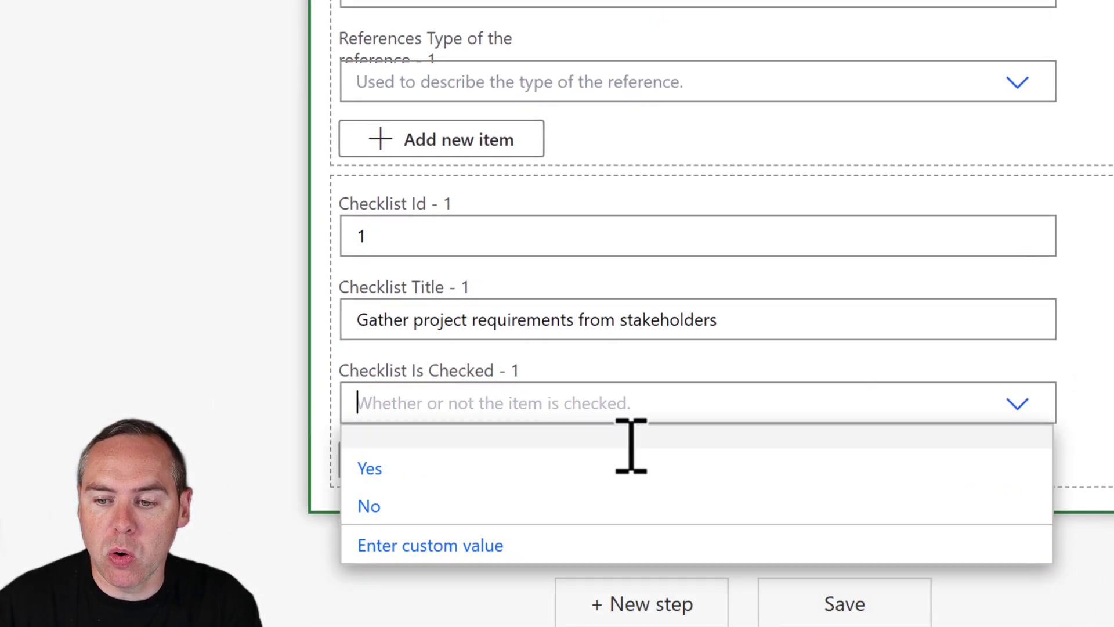
{"action": "left_click", "coordinate": [453, 505]}
Step: Add unchecked checklist item 2, 'Draft the scoping document', and collapse the step
{"action": "left_click", "coordinate": [460, 465]}
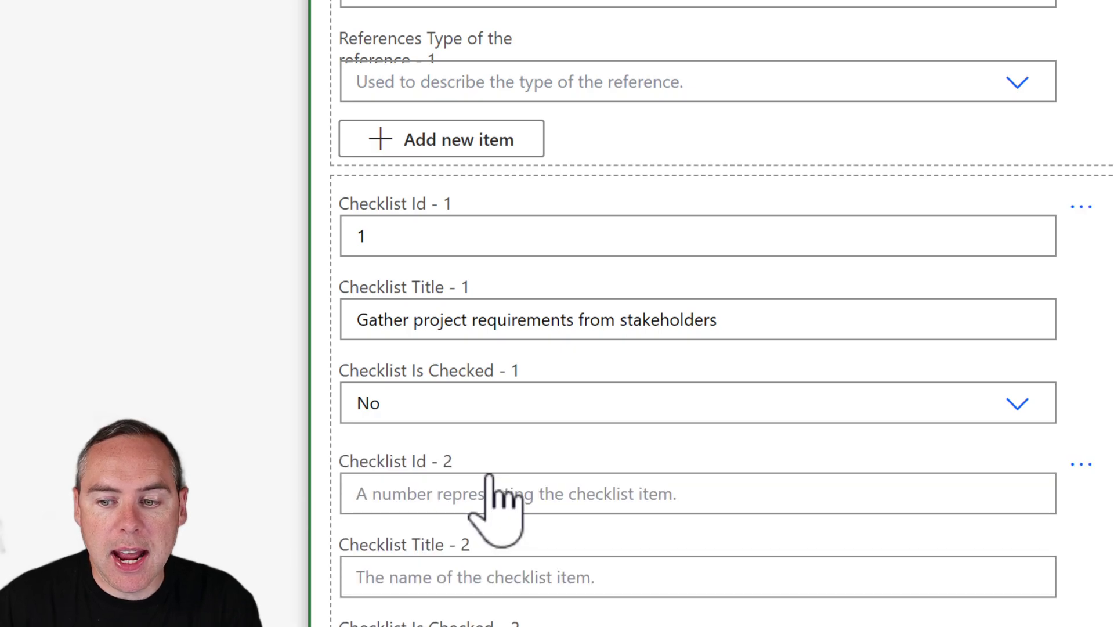
{"action": "scroll", "coordinate": [490, 481], "scroll_direction": "down", "scroll_amount": 4}
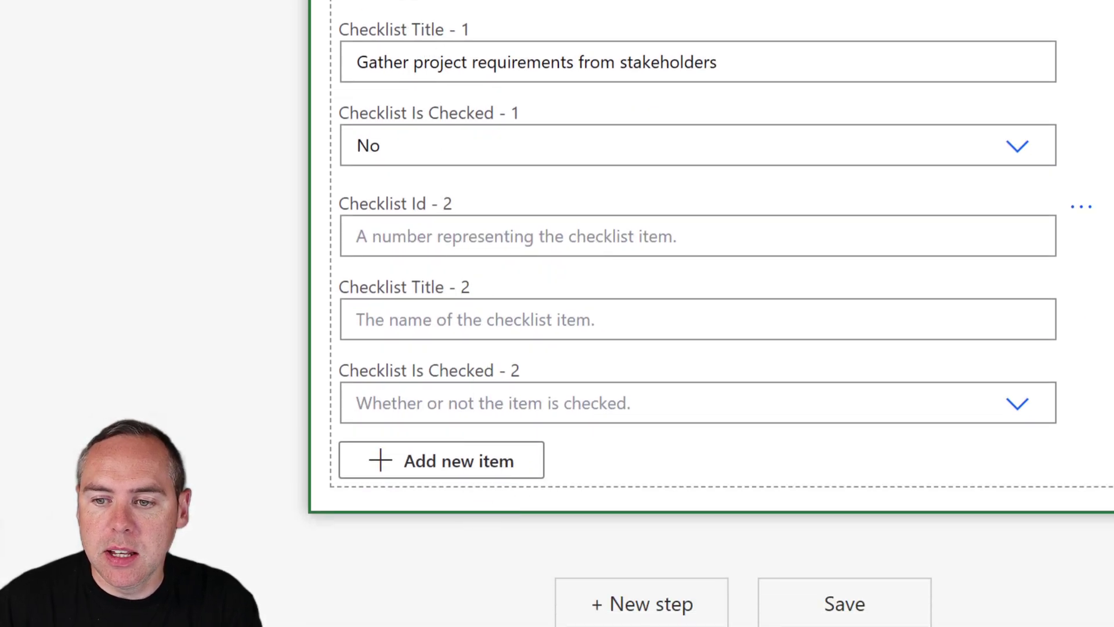
{"action": "left_click", "coordinate": [420, 236]}
{"action": "type", "text": "2"}
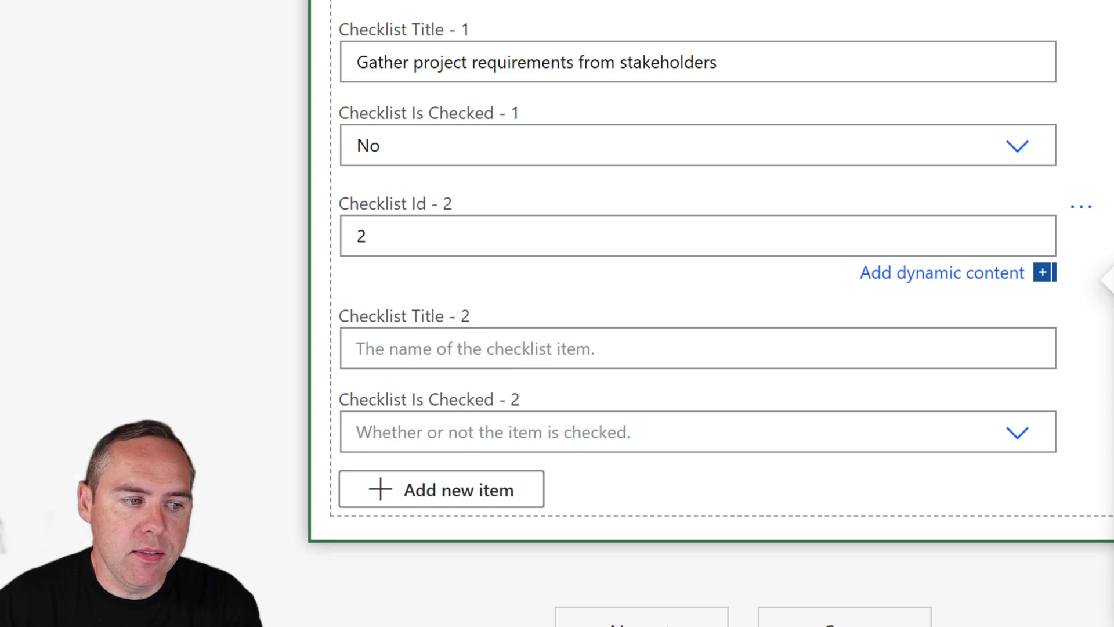
{"action": "left_click", "coordinate": [510, 359]}
{"action": "type", "text": "Draft the scoping document"}
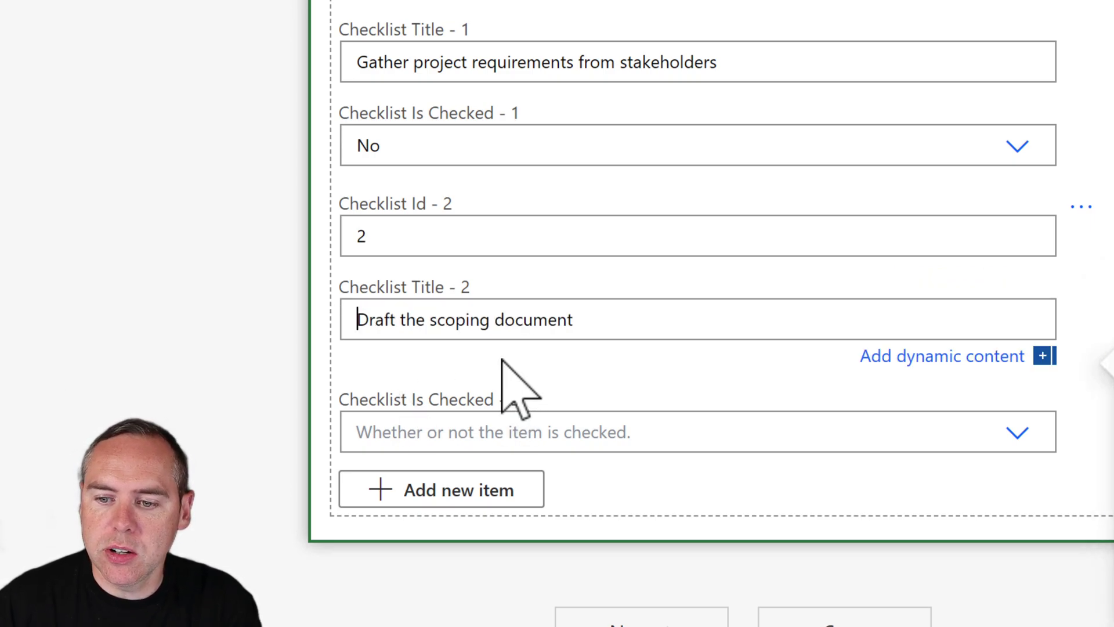
{"action": "left_click", "coordinate": [525, 413]}
{"action": "left_click", "coordinate": [399, 508]}
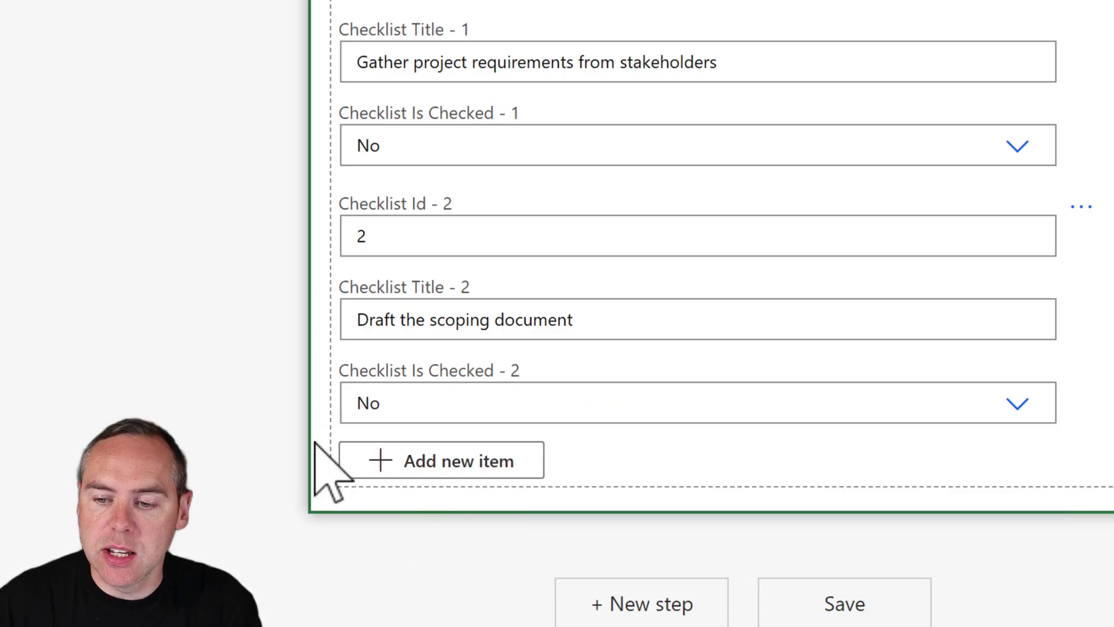
{"action": "scroll", "coordinate": [698, 545], "scroll_direction": "up", "scroll_amount": 5}
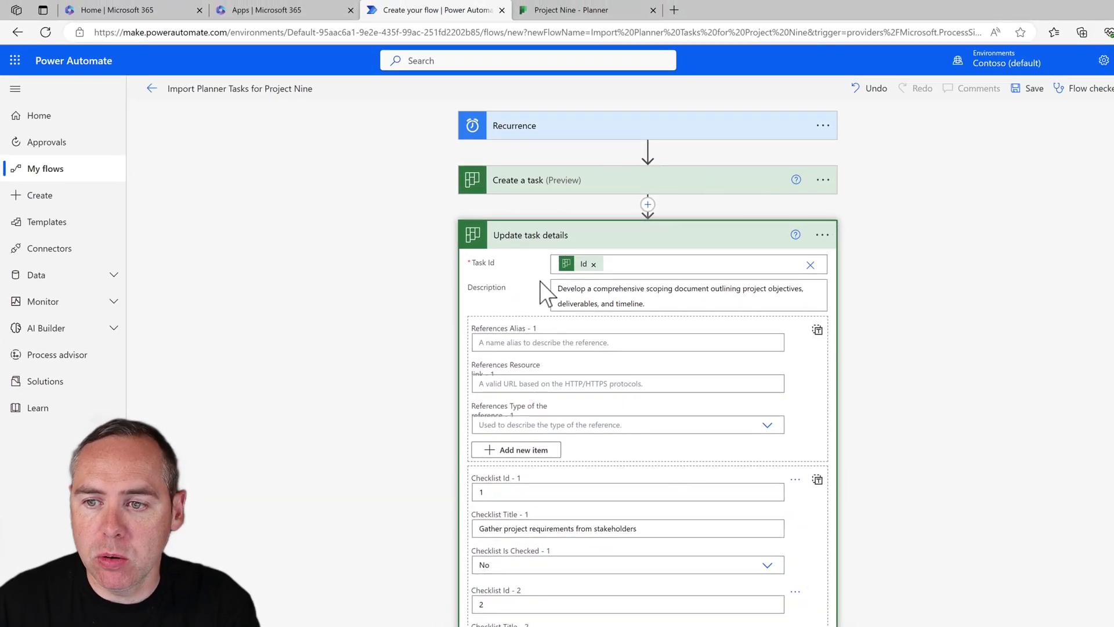
{"action": "left_click", "coordinate": [557, 239]}
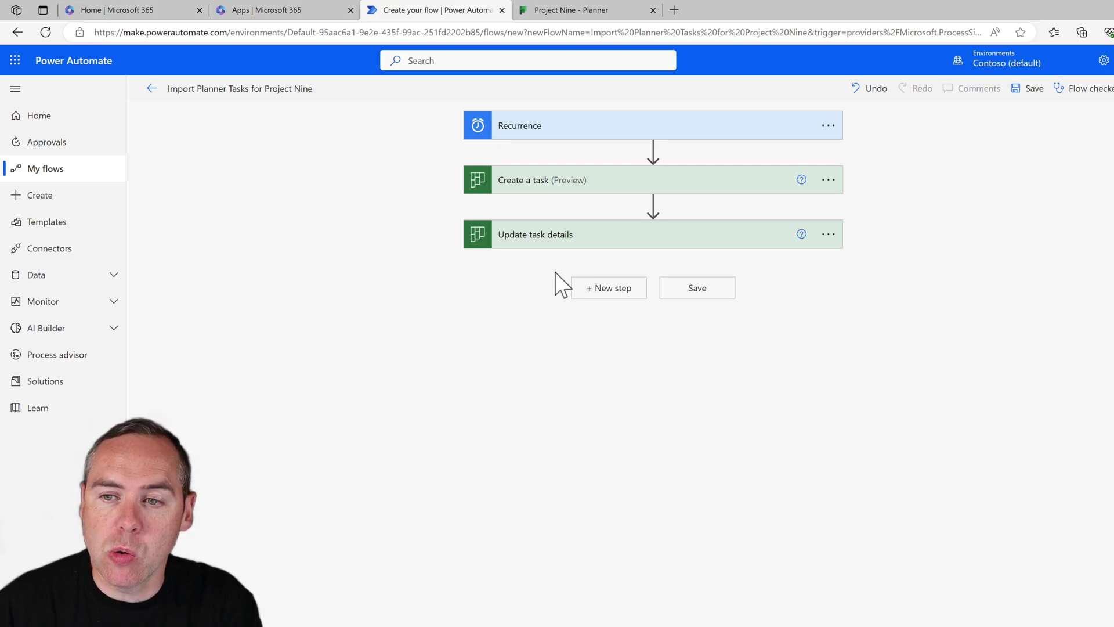
Step: Rename the Create a task action to 'Create Project Scoping Document Task'
{"action": "left_click", "coordinate": [827, 184]}
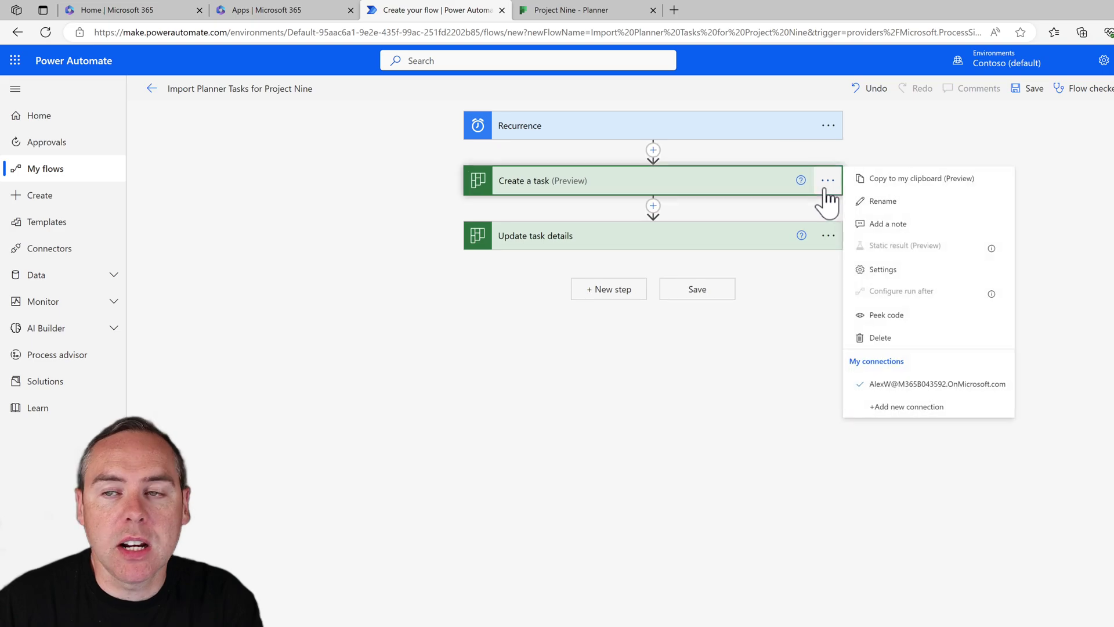
{"action": "left_click", "coordinate": [895, 203]}
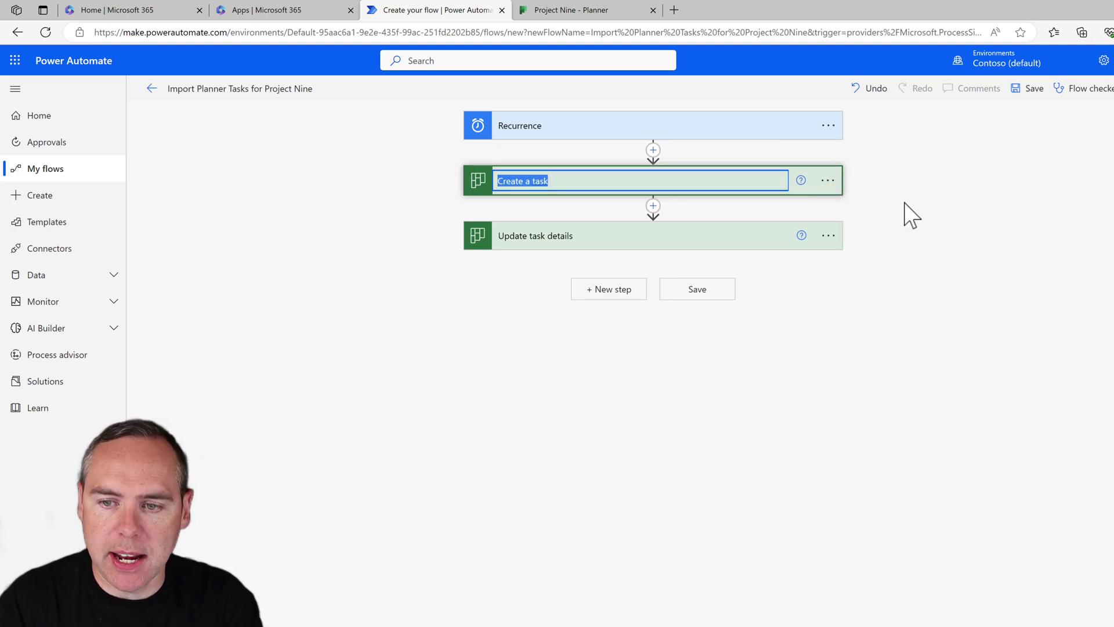
{"action": "type", "text": "Crea"}
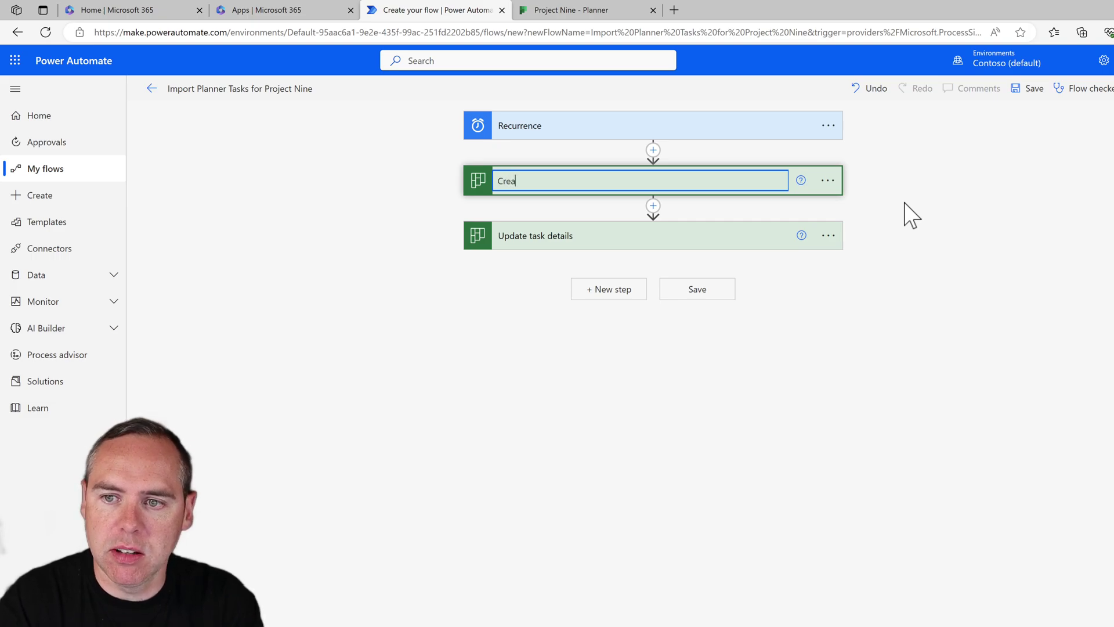
{"action": "type", "text": "te Project Scop"}
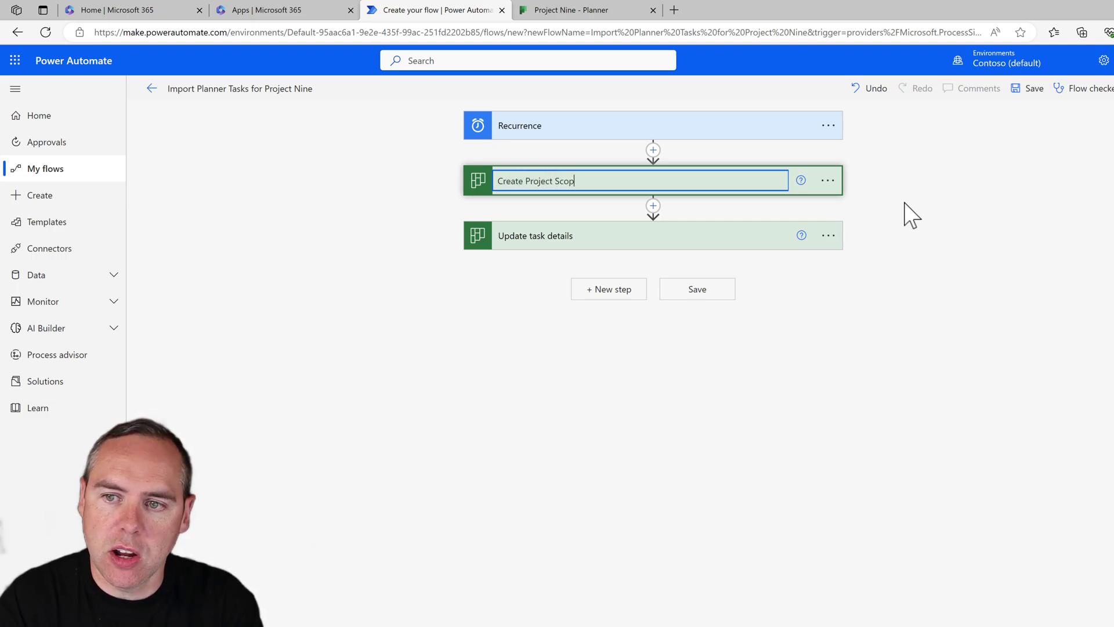
{"action": "type", "text": "ing oDocument T"}
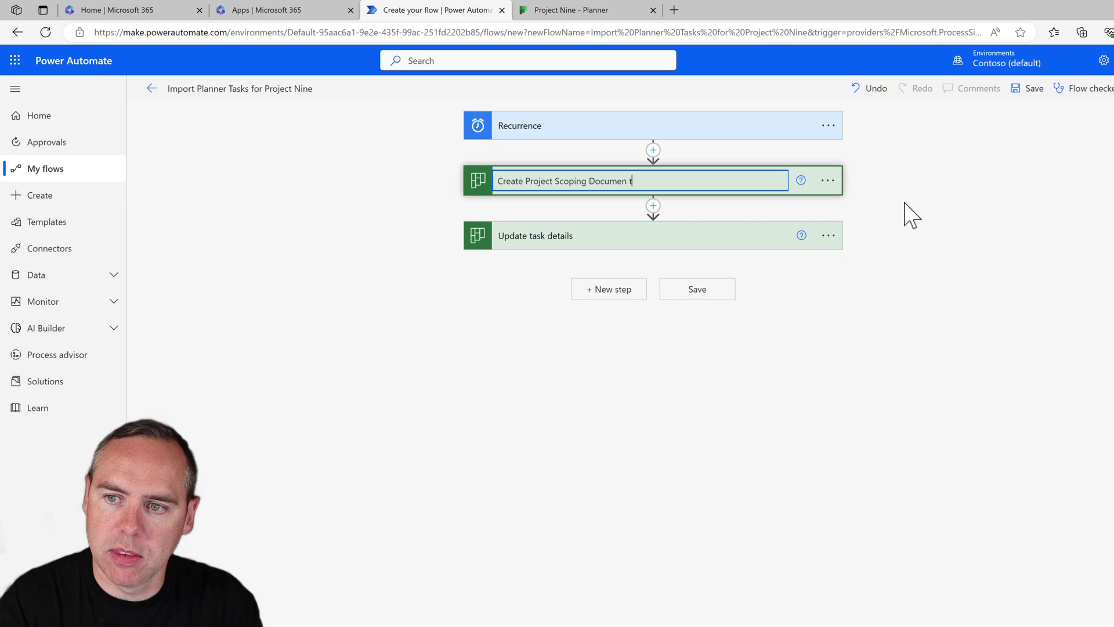
{"action": "type", "text": "ask"}
{"action": "key", "text": "Return"}
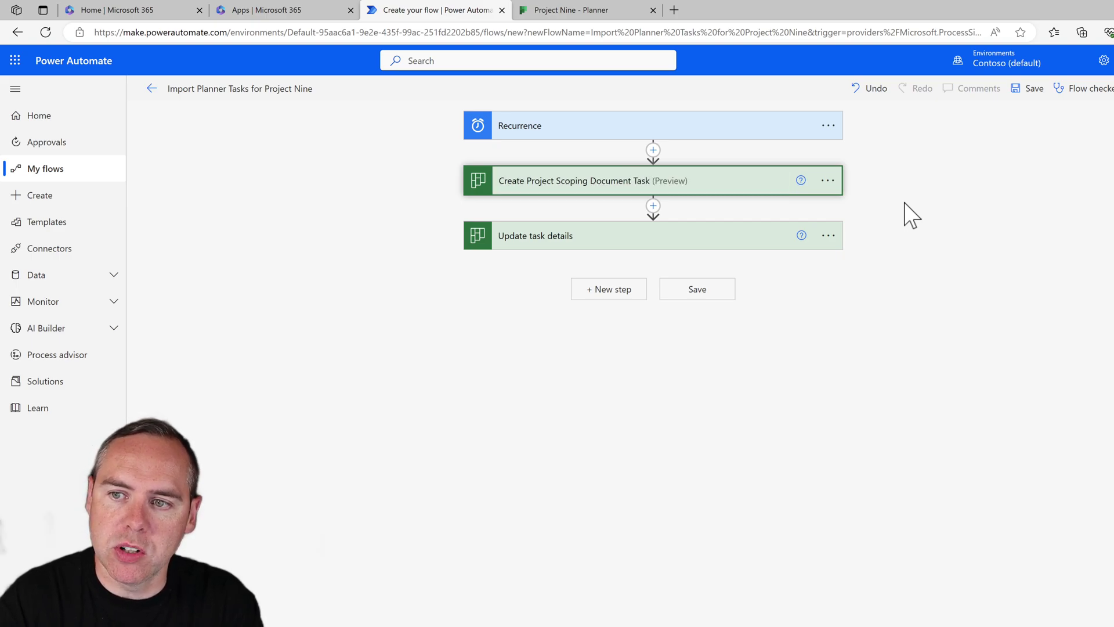
Step: Rename the Update task details action to 'Update Project Scoping Document Task'
{"action": "left_click", "coordinate": [828, 235]}
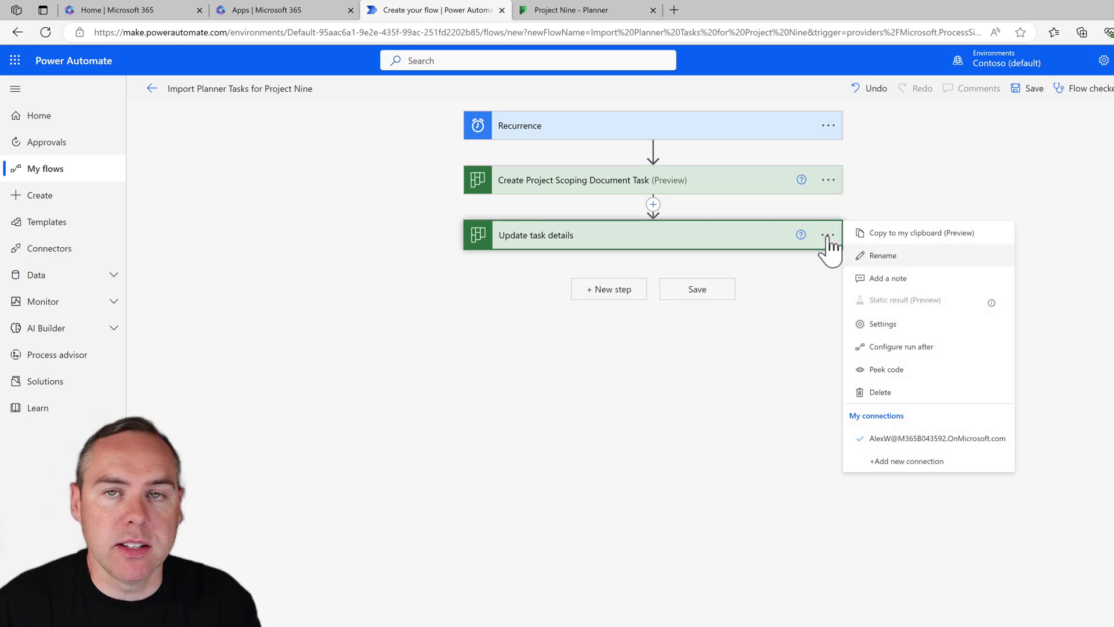
{"action": "left_click", "coordinate": [879, 258]}
{"action": "type", "text": "Upd"}
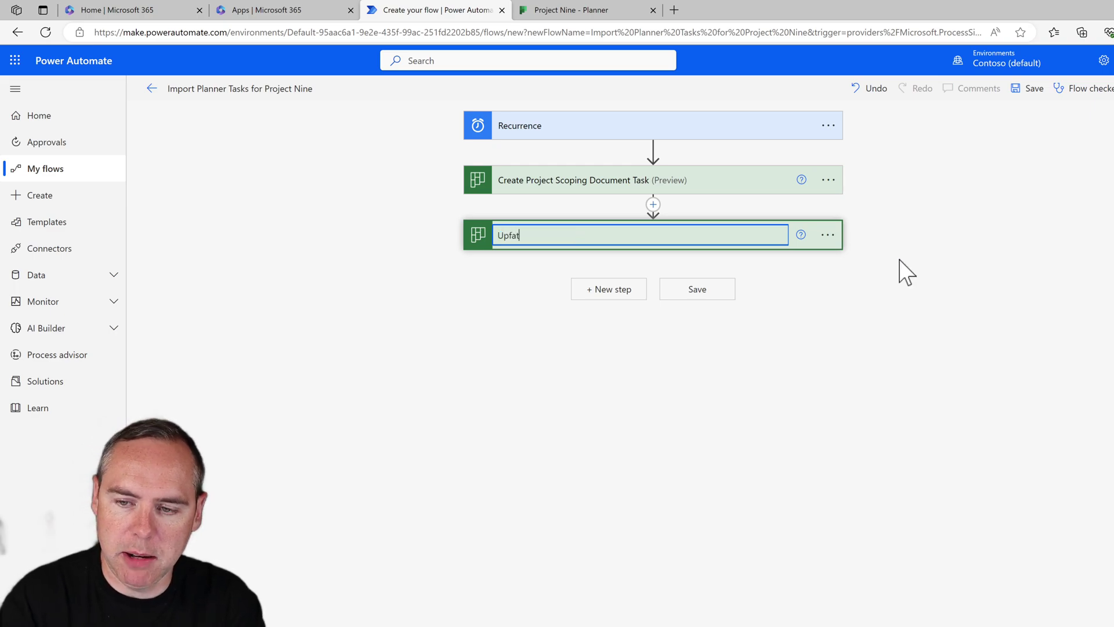
{"action": "type", "text": "ate Project "}
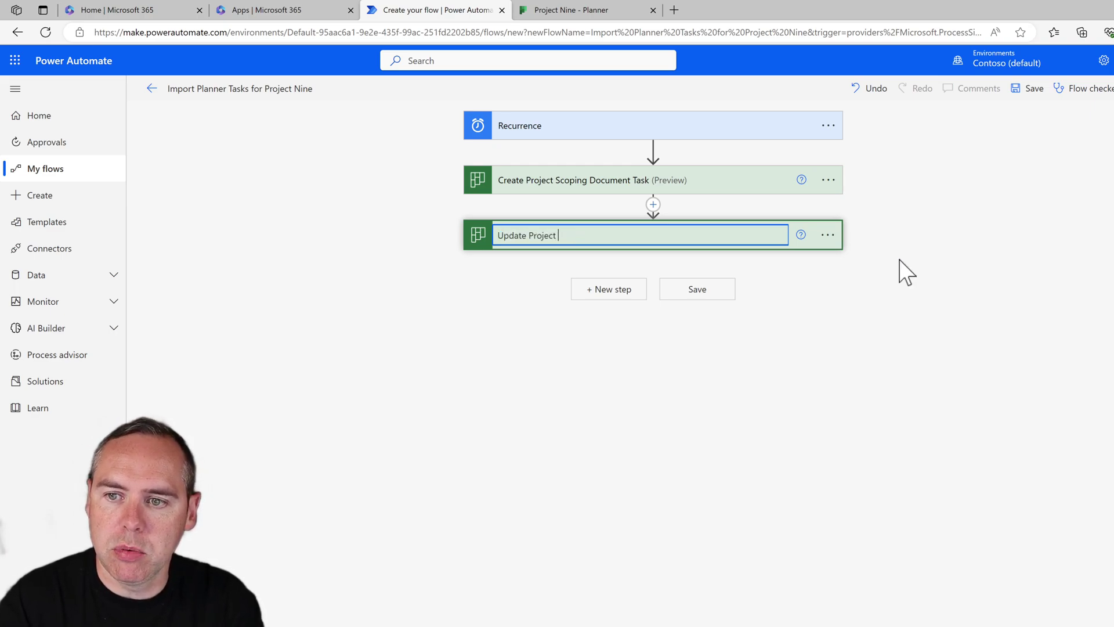
{"action": "type", "text": "Scoping Docuemn"}
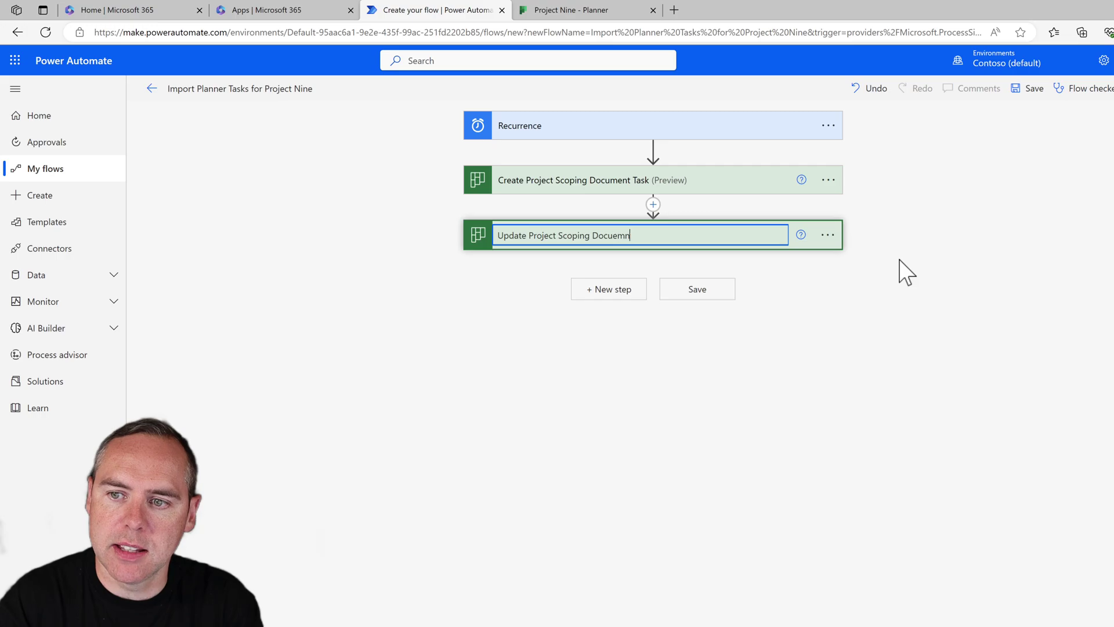
{"action": "key", "text": "BackSpace"}
{"action": "key", "text": "BackSpace"}
{"action": "key", "text": "BackSpace"}
{"action": "type", "text": "ment Task"}
{"action": "key", "text": "Return"}
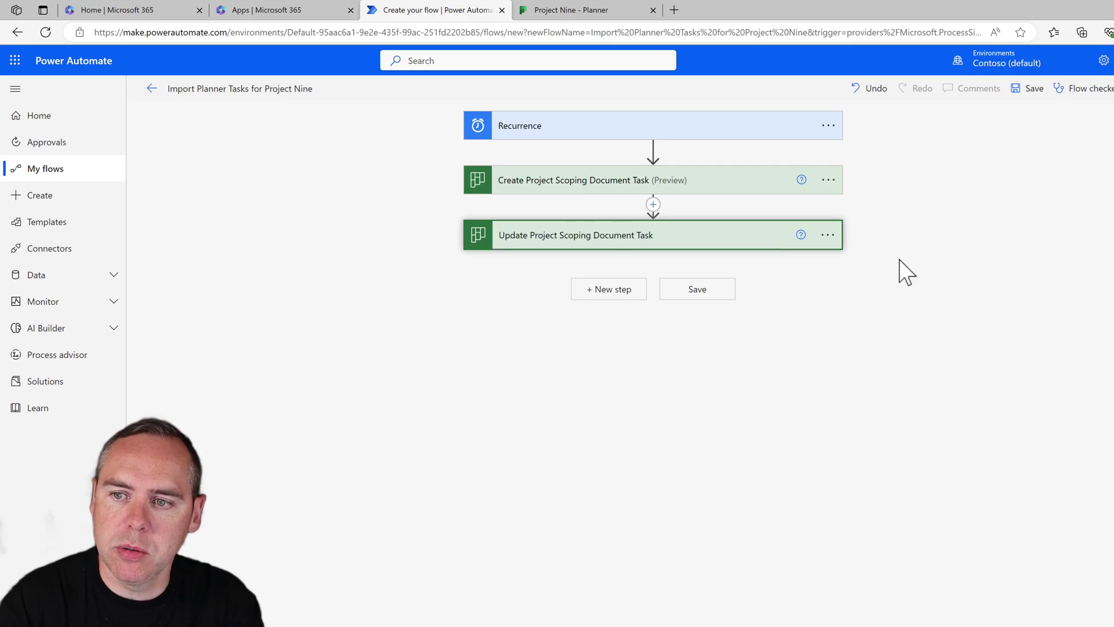
{"action": "left_click", "coordinate": [626, 235]}
{"action": "left_click", "coordinate": [603, 181]}
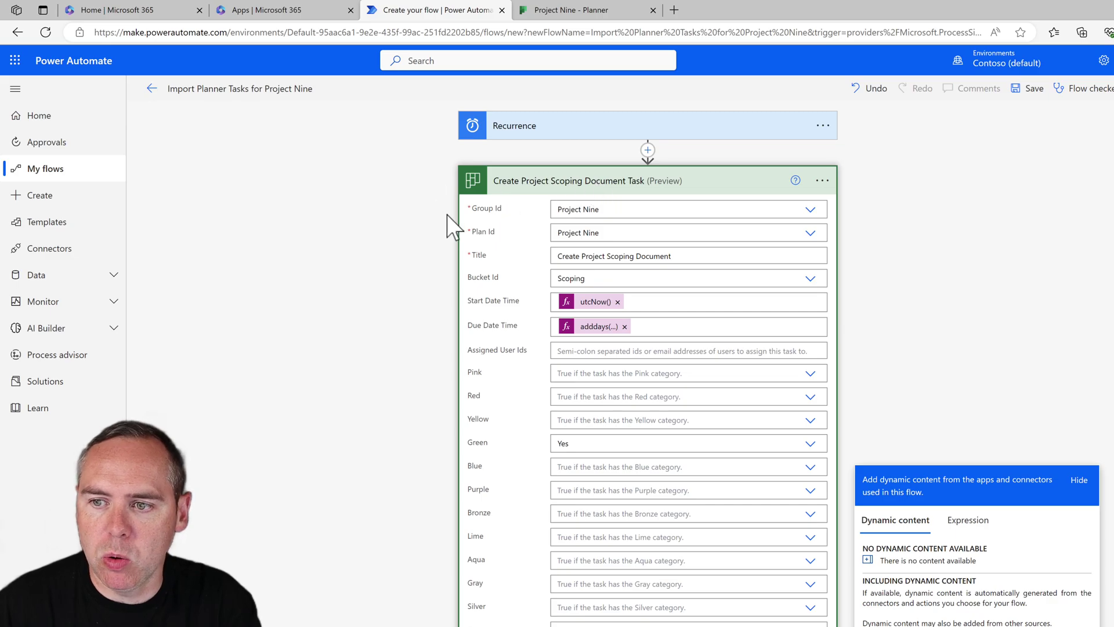
{"action": "left_click", "coordinate": [564, 182]}
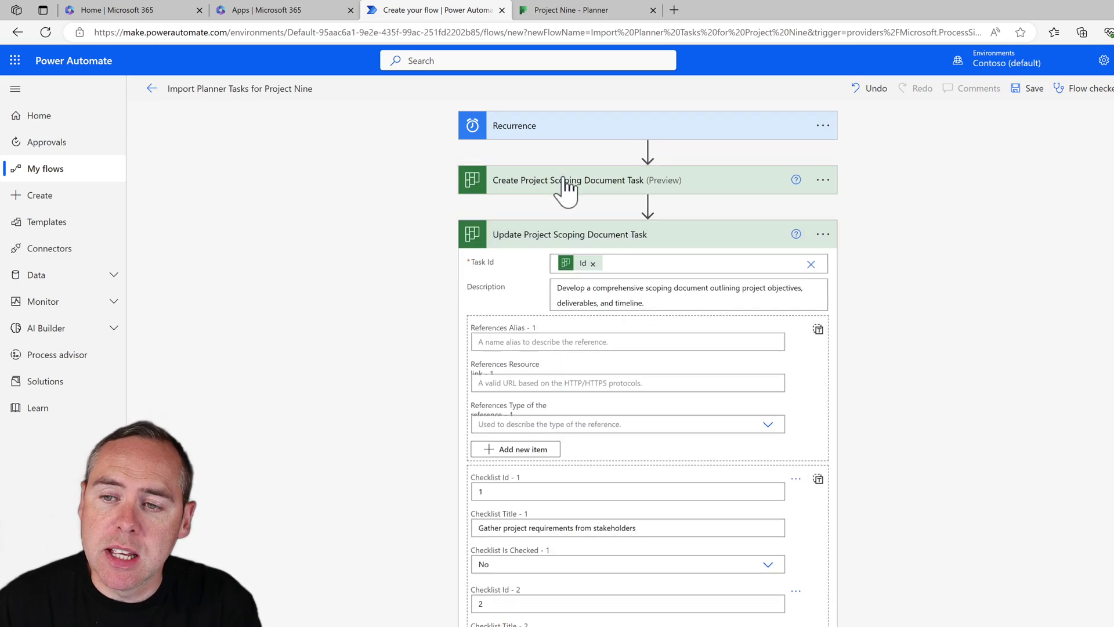
{"action": "left_click", "coordinate": [546, 235]}
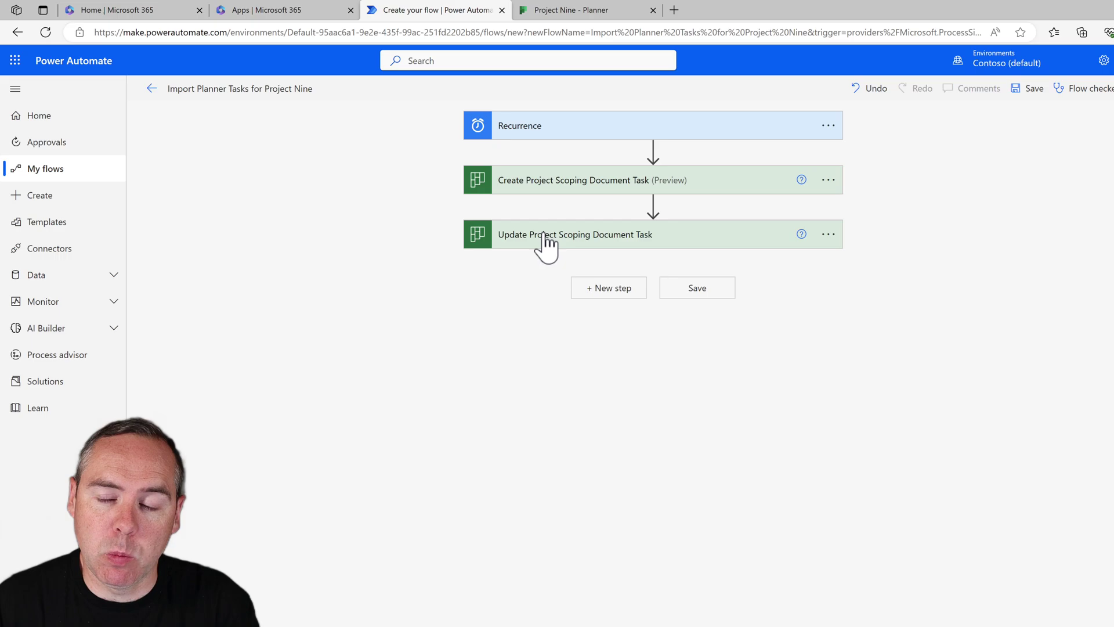
{"action": "left_click", "coordinate": [542, 126]}
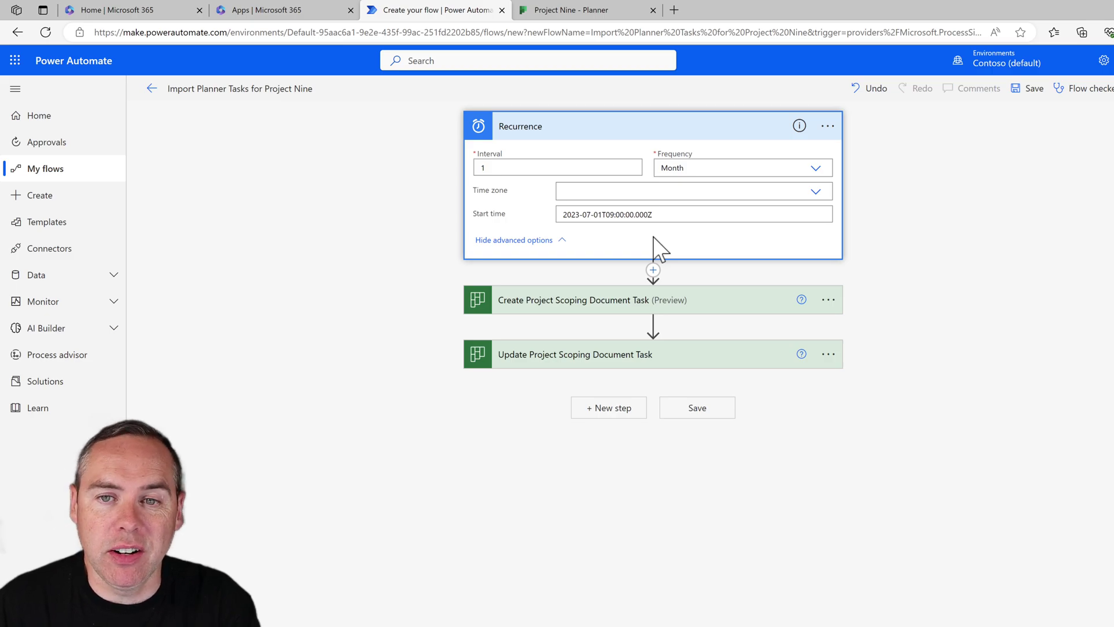
{"action": "left_click", "coordinate": [551, 129]}
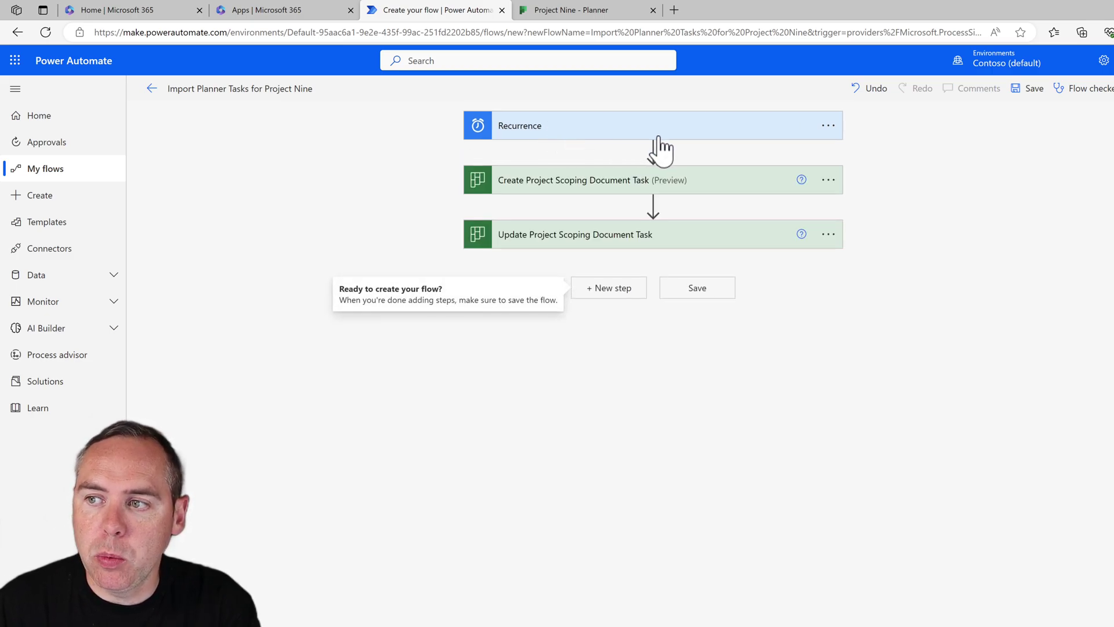
Step: Save the flow, run a successful manual test, and view the Project Nine Planner board
{"action": "left_click", "coordinate": [1030, 90]}
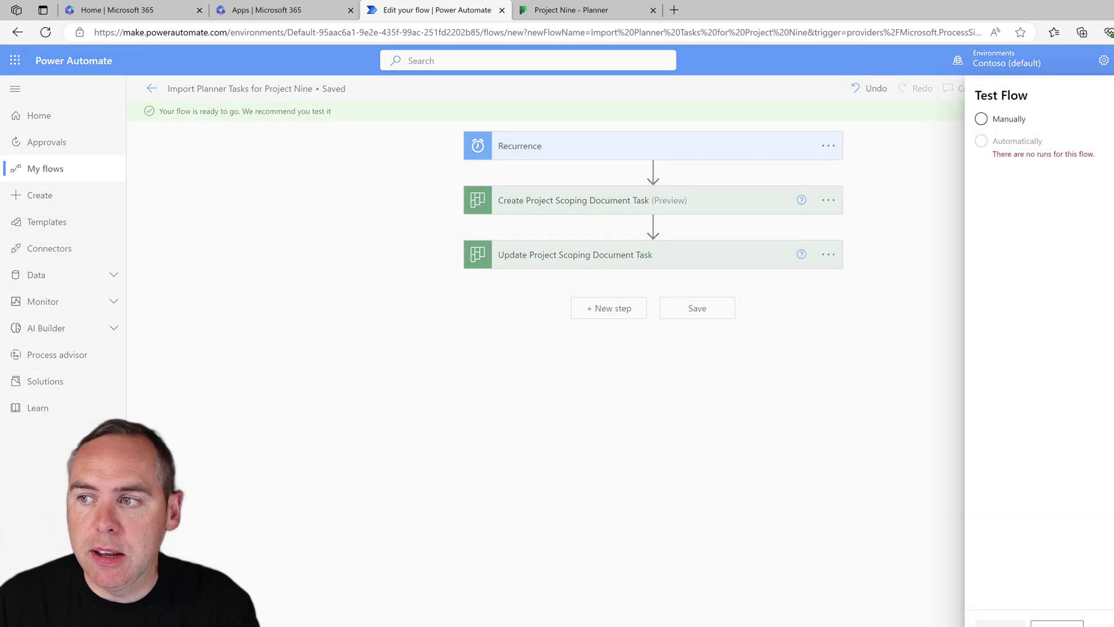
{"action": "left_click", "coordinate": [1012, 119]}
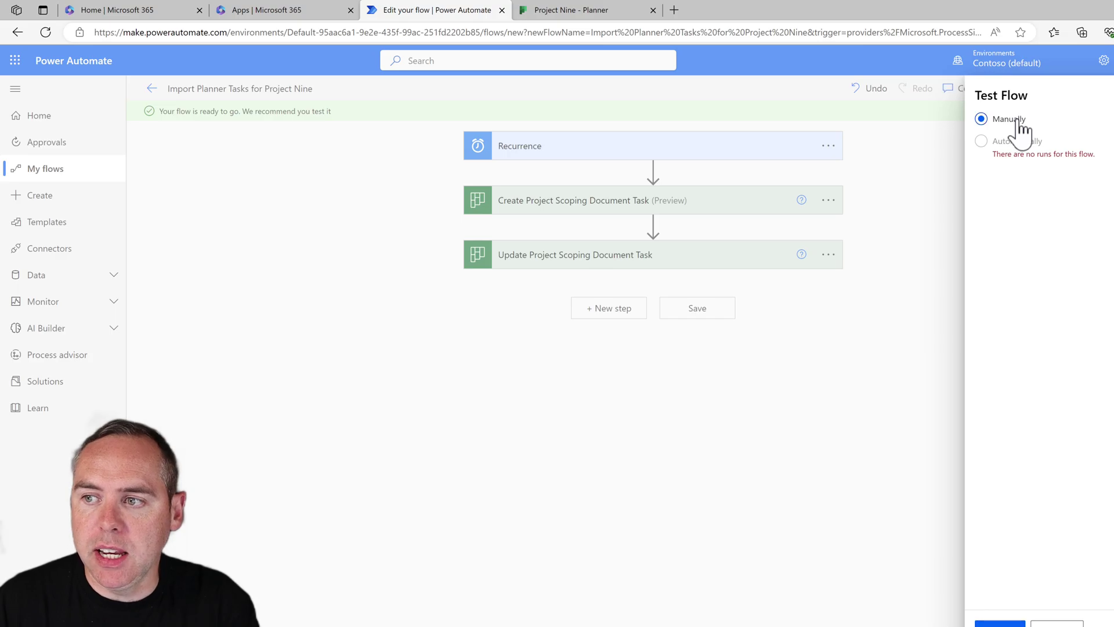
{"action": "left_click", "coordinate": [999, 624]}
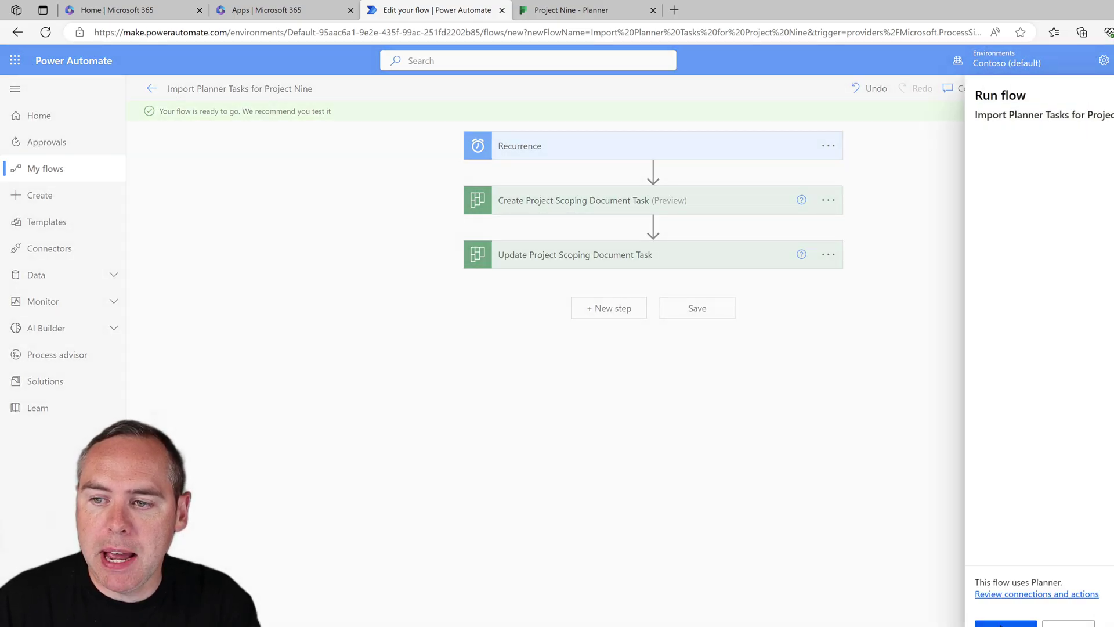
{"action": "left_click", "coordinate": [1005, 624]}
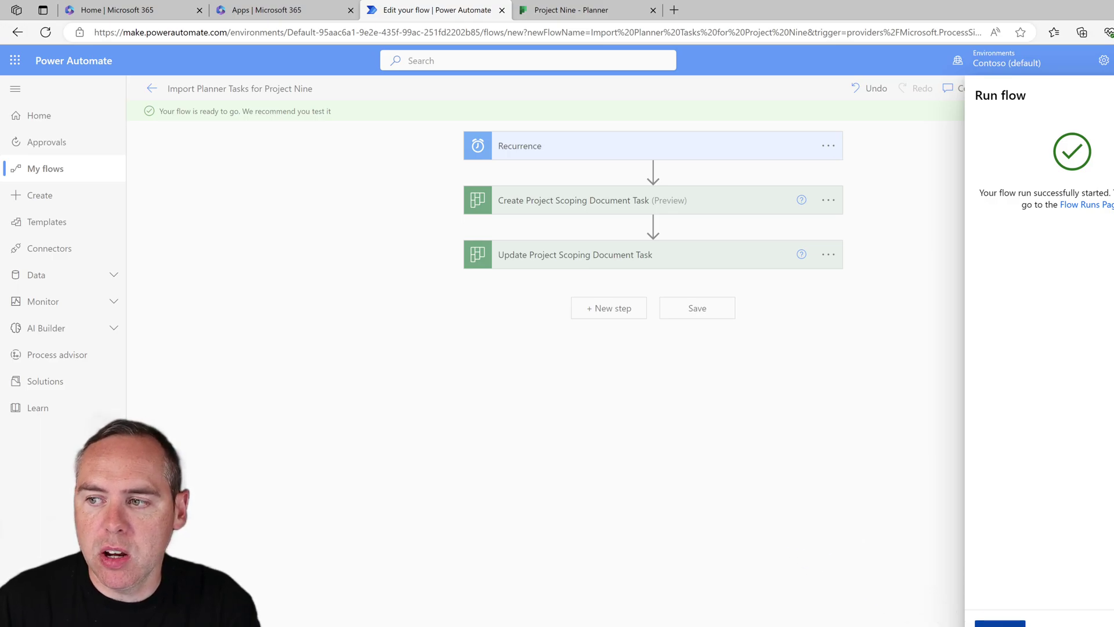
{"action": "left_click", "coordinate": [1000, 623]}
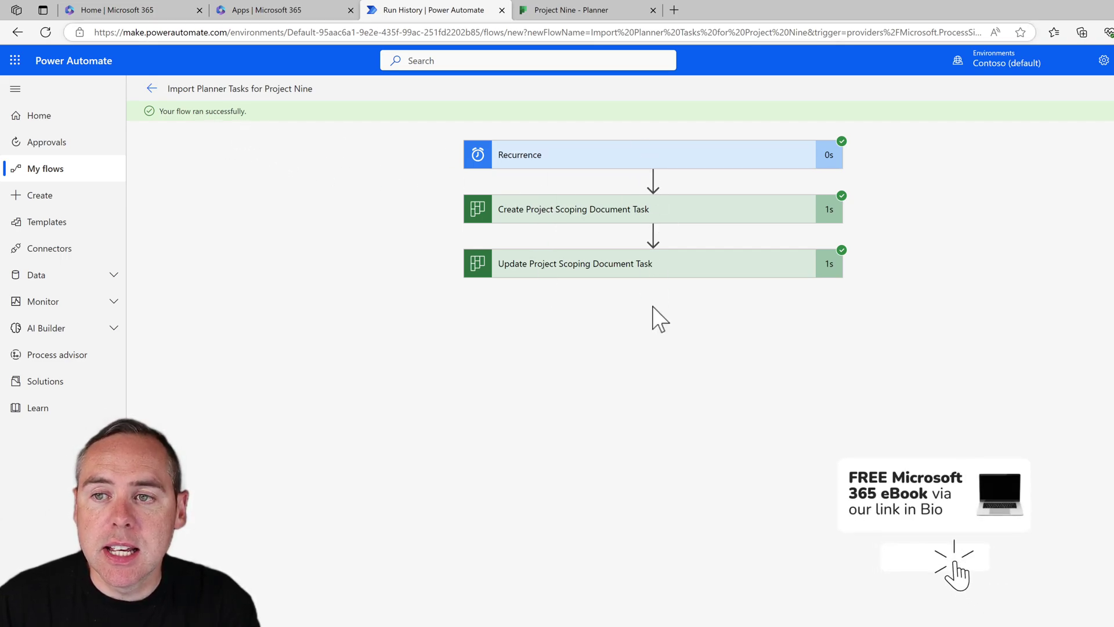
{"action": "left_click", "coordinate": [573, 18]}
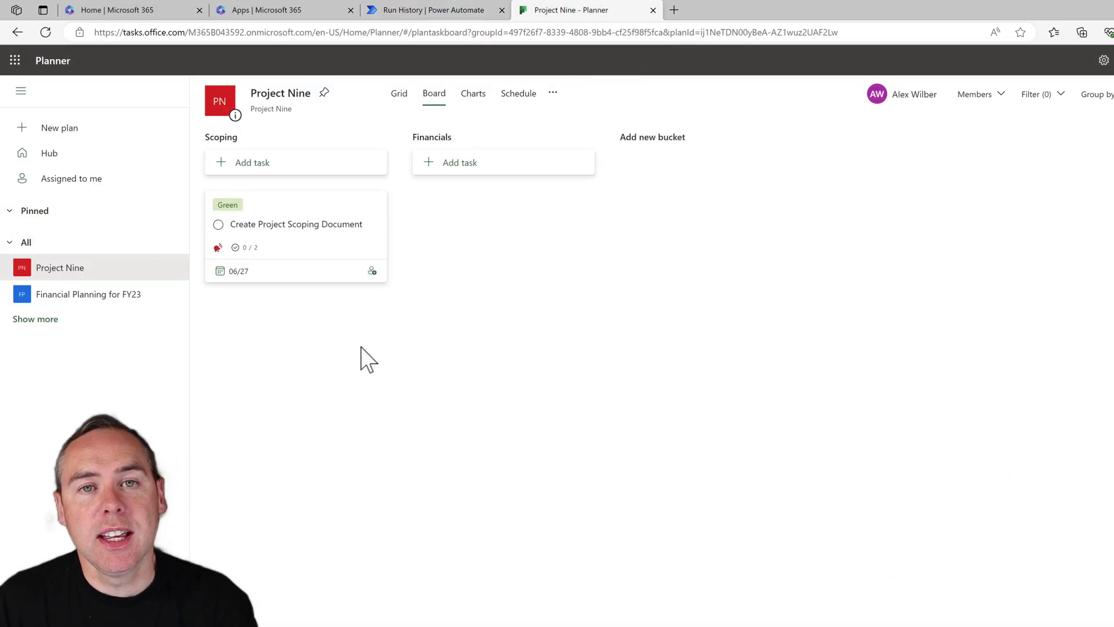
{"action": "left_click", "coordinate": [279, 232]}
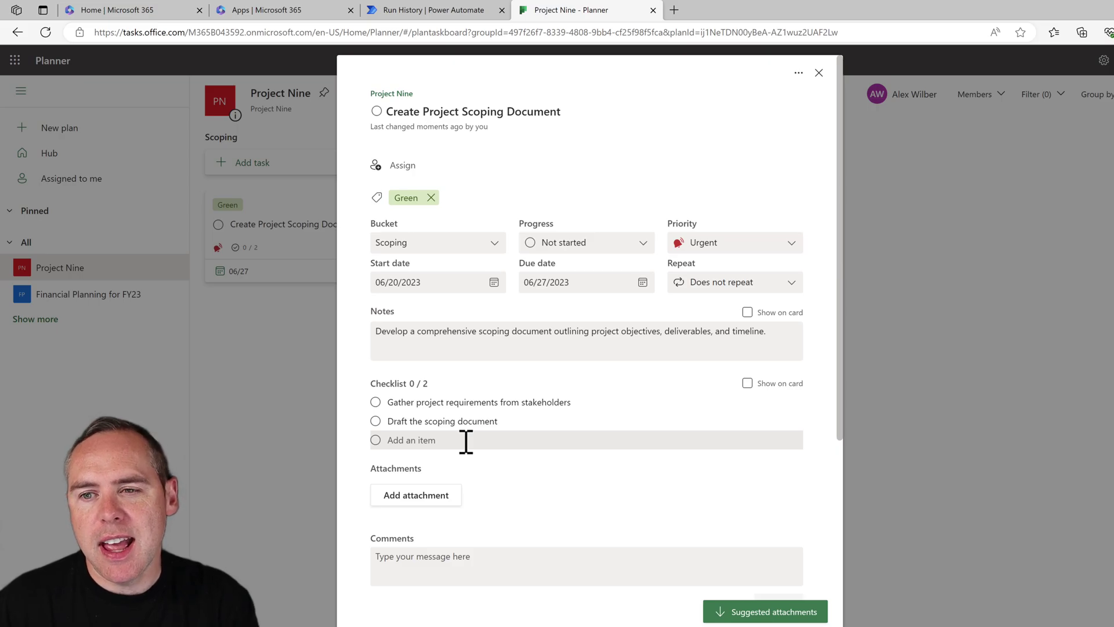
{"action": "left_click", "coordinate": [818, 73]}
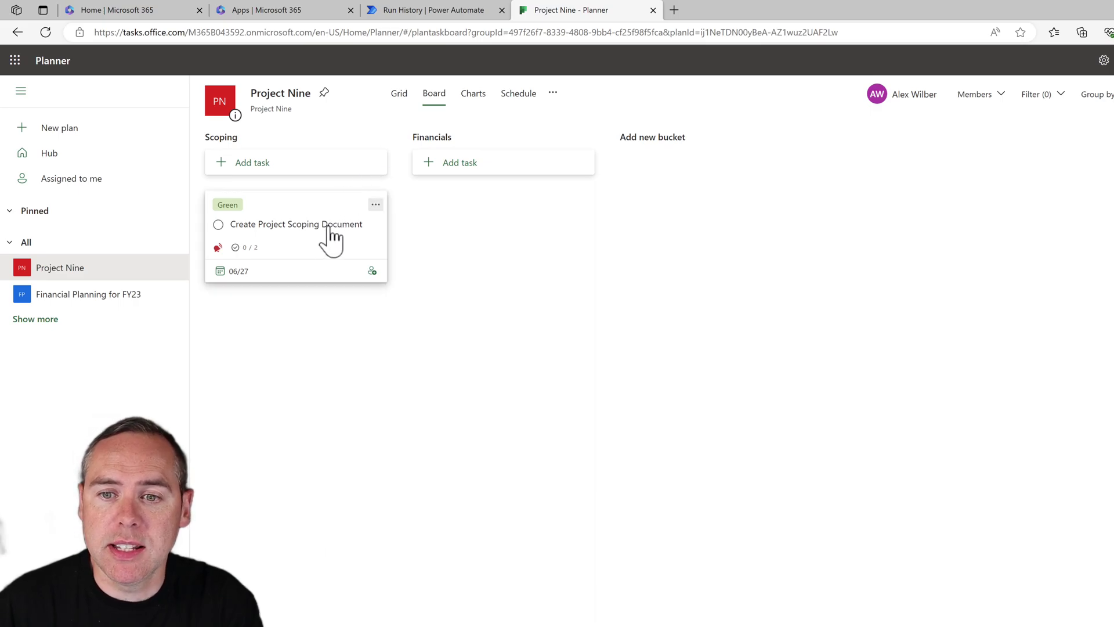
Step: Make the Create Project Scoping Document task repeat weekly, then mark it complete
{"action": "left_click", "coordinate": [375, 205]}
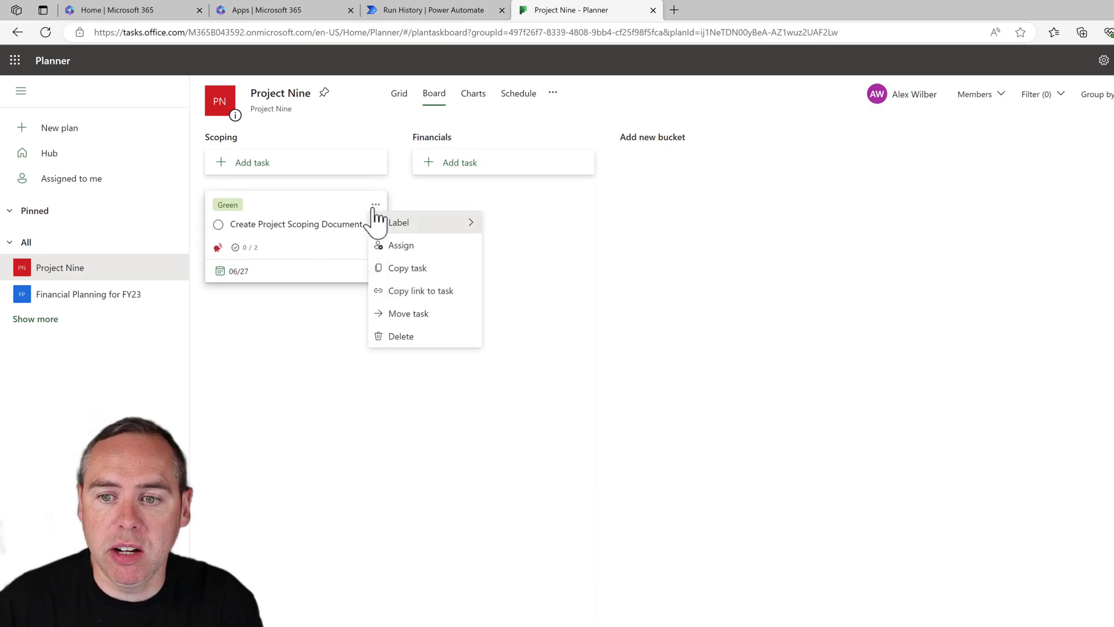
{"action": "left_click", "coordinate": [335, 224]}
{"action": "left_click", "coordinate": [795, 284]}
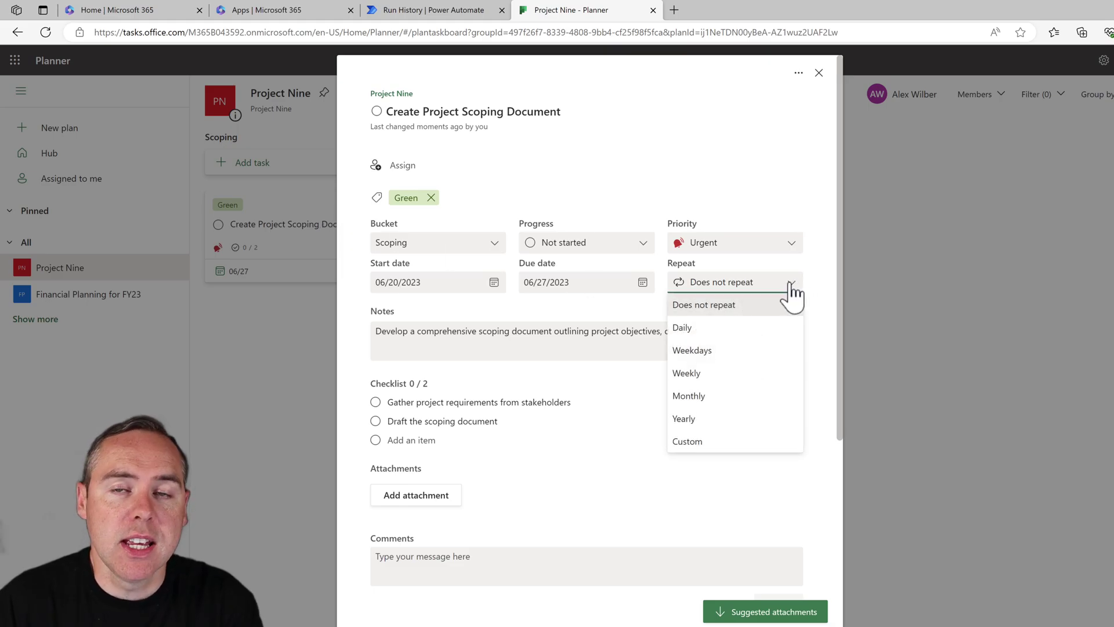
{"action": "left_click", "coordinate": [723, 378]}
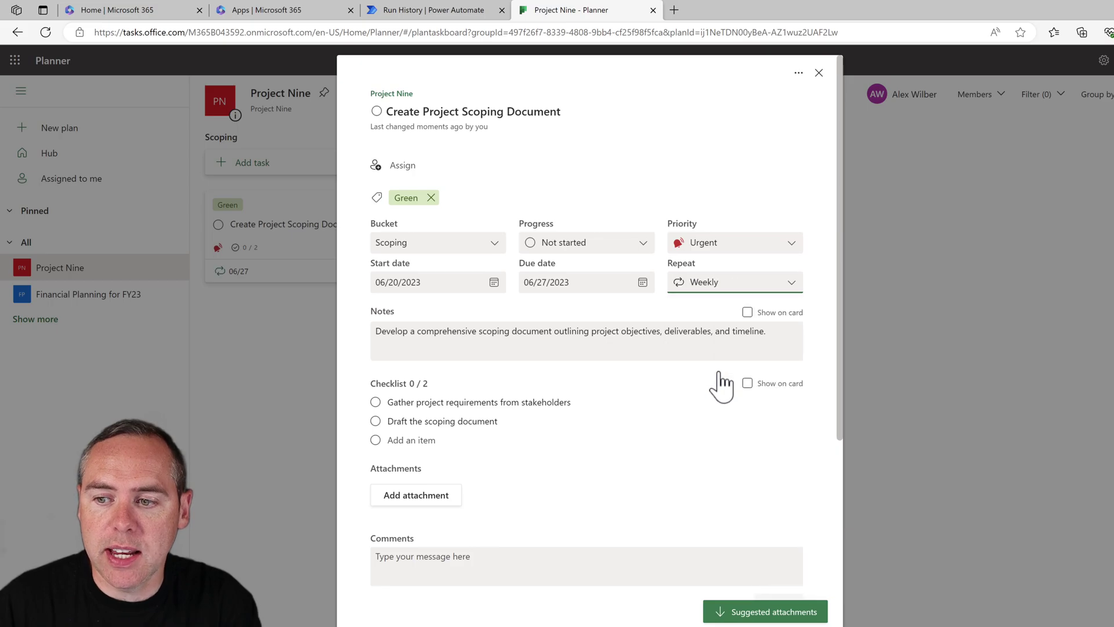
{"action": "left_click", "coordinate": [840, 186]}
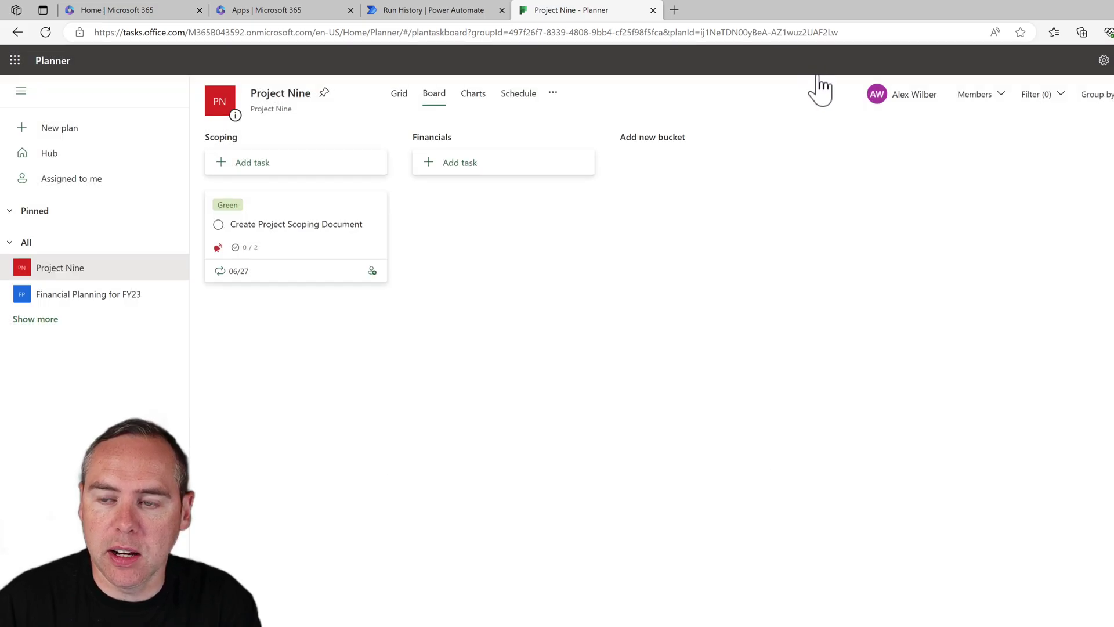
{"action": "left_click", "coordinate": [218, 225]}
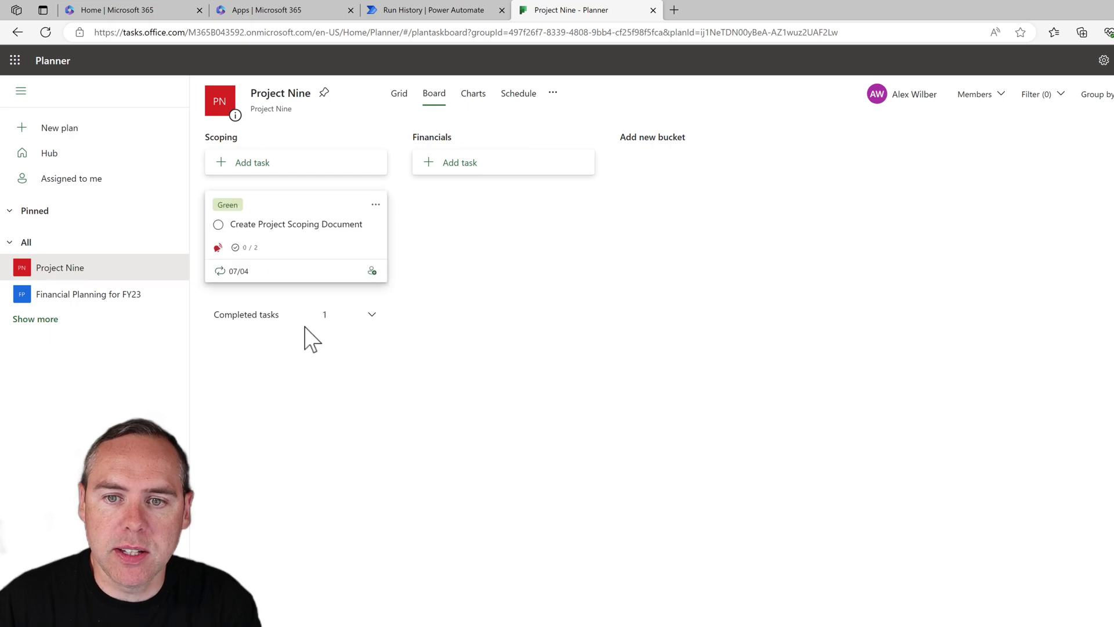